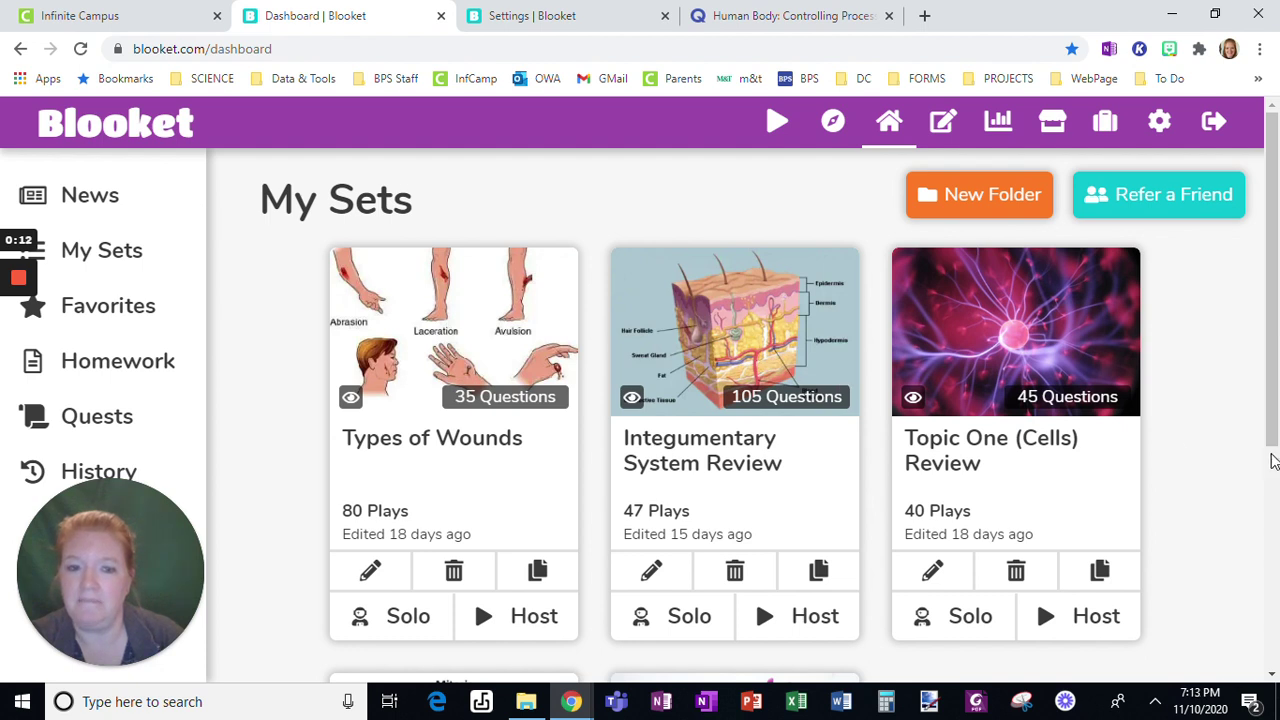
Create a new set titled 'Human Body: Controlling Systems' and fill in its description
scroll(1210, 460, "down", 1)
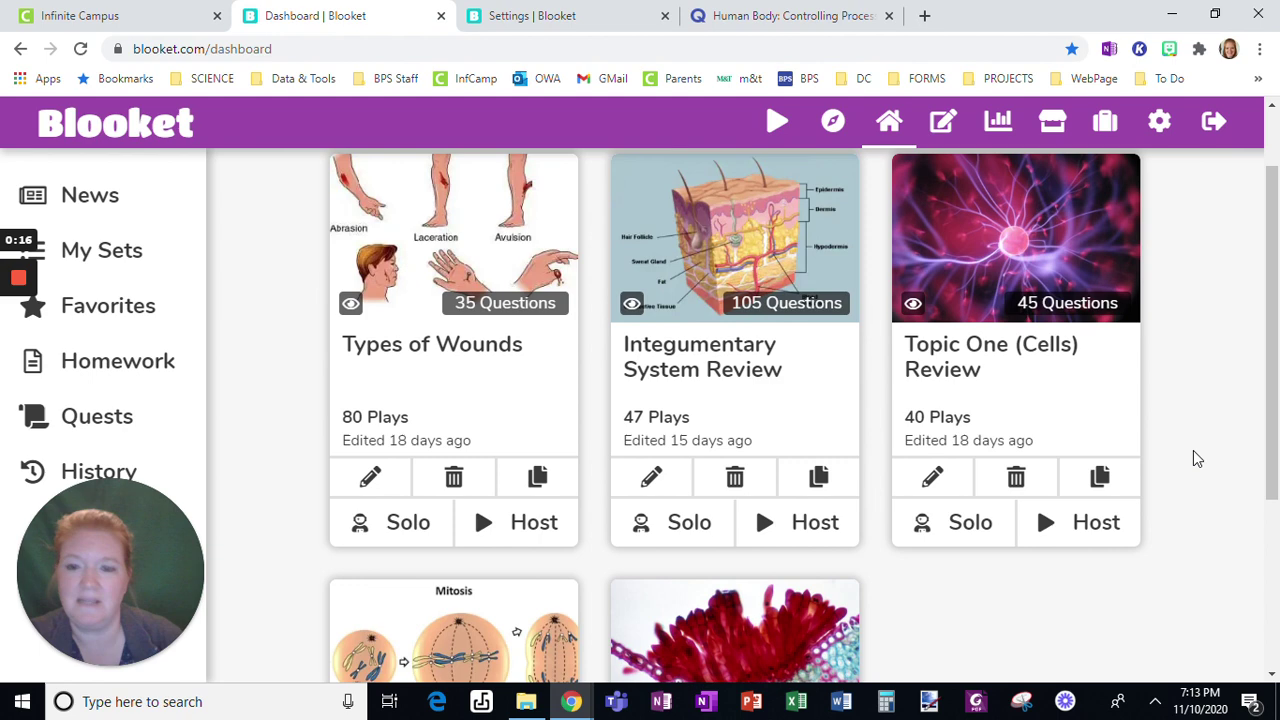
scroll(1194, 458, "down", 3)
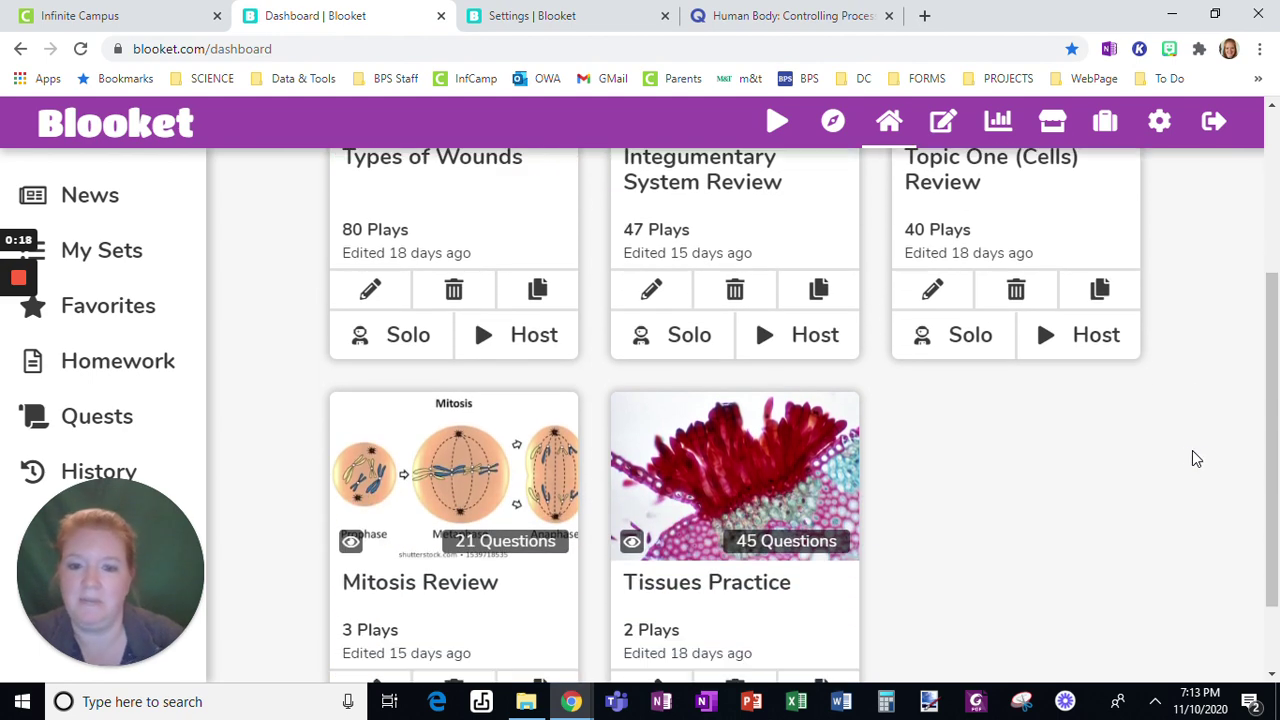
scroll(1192, 457, "up", 4)
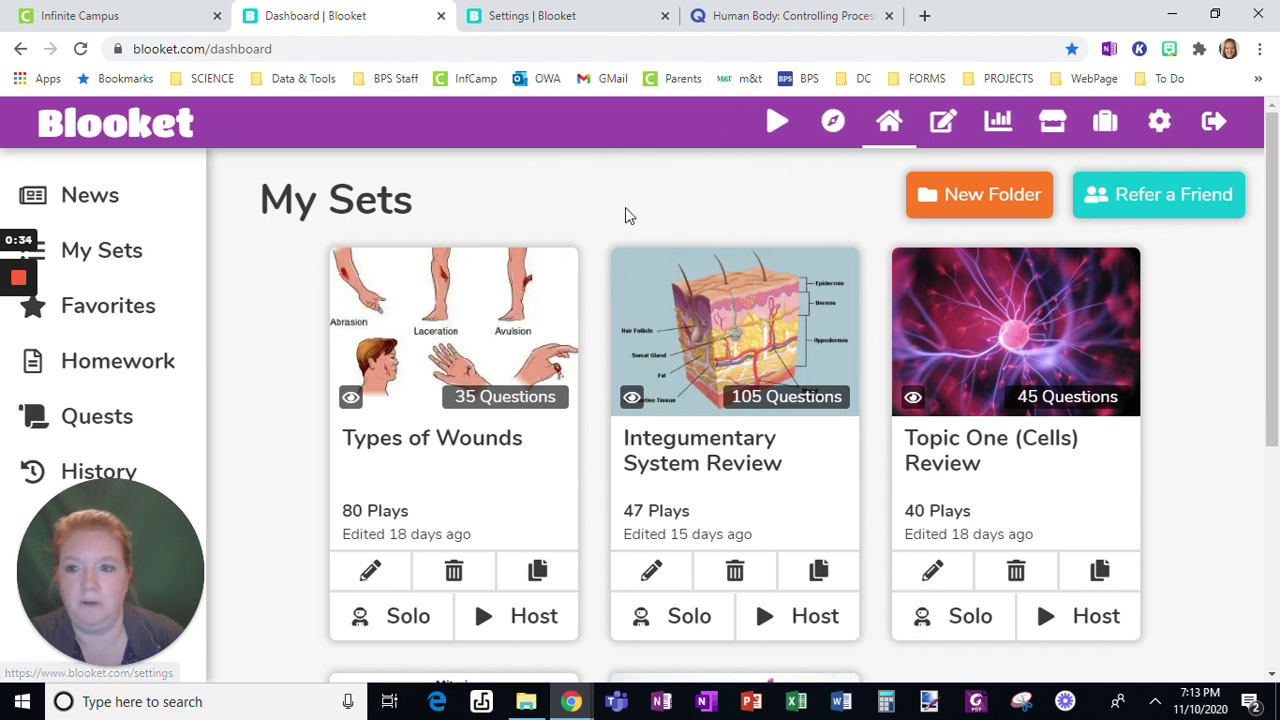
scroll(1025, 320, "down", 3)
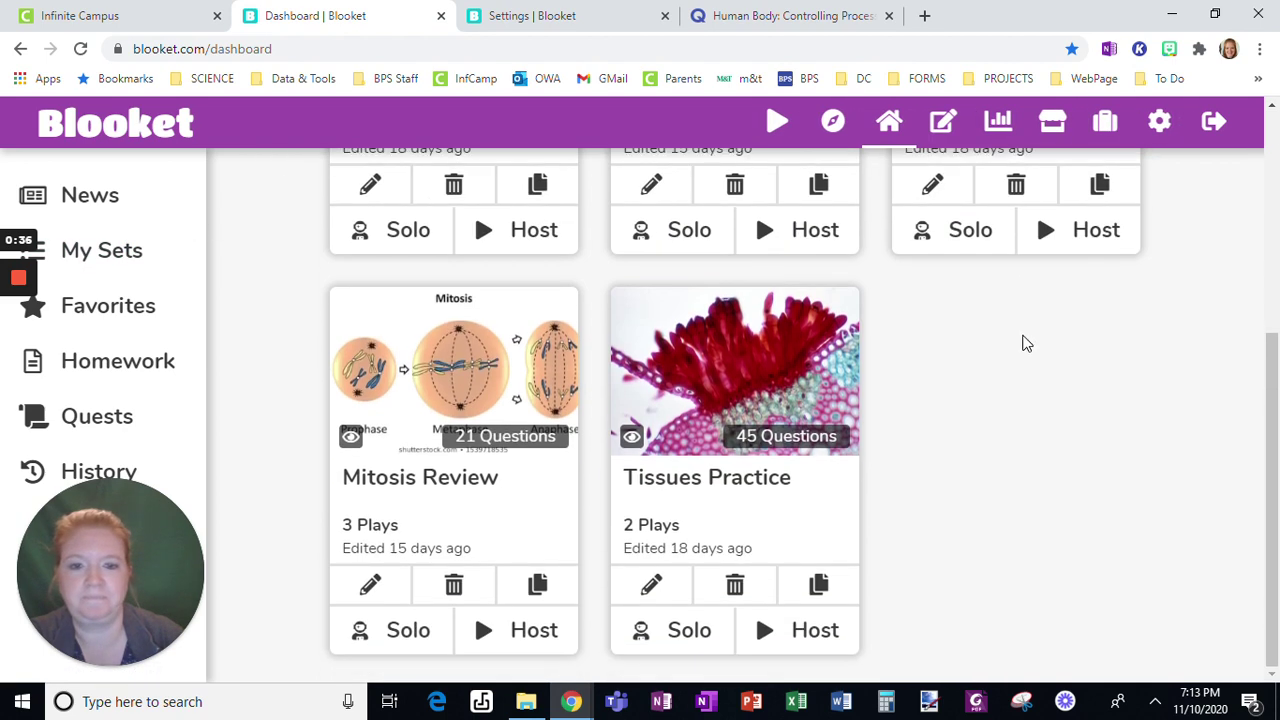
scroll(1023, 340, "up", 3)
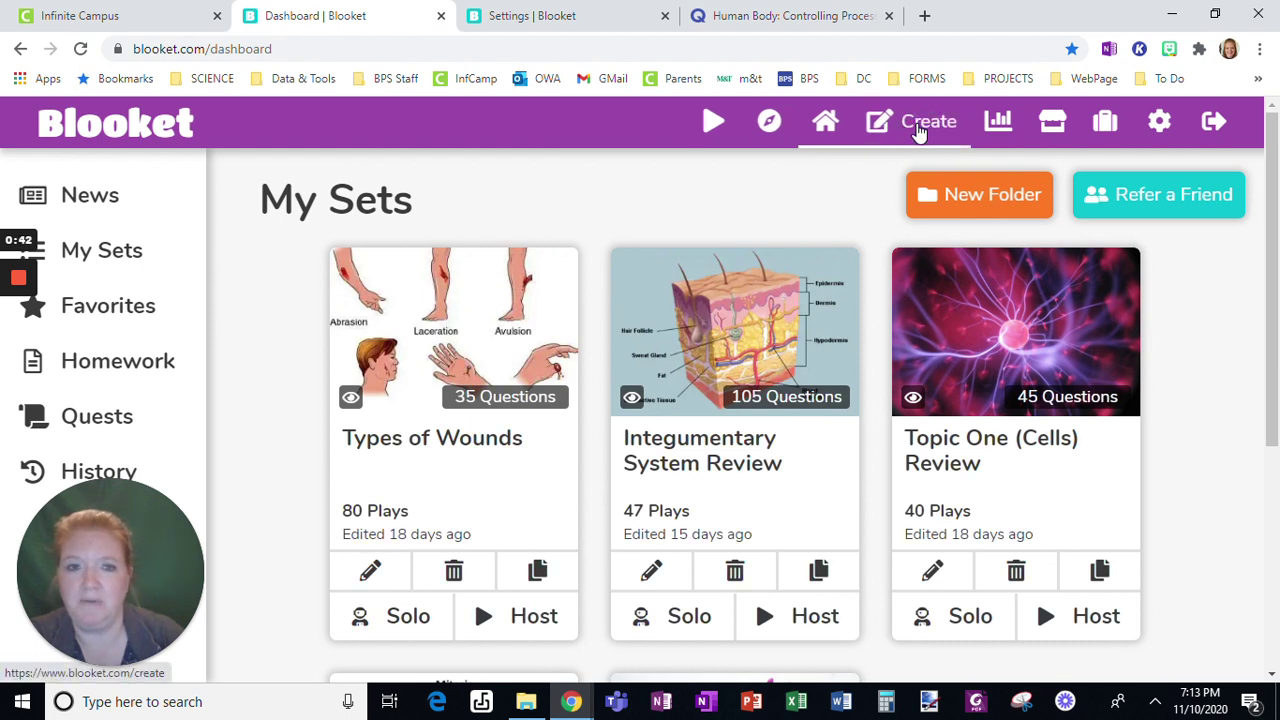
left_click(919, 133)
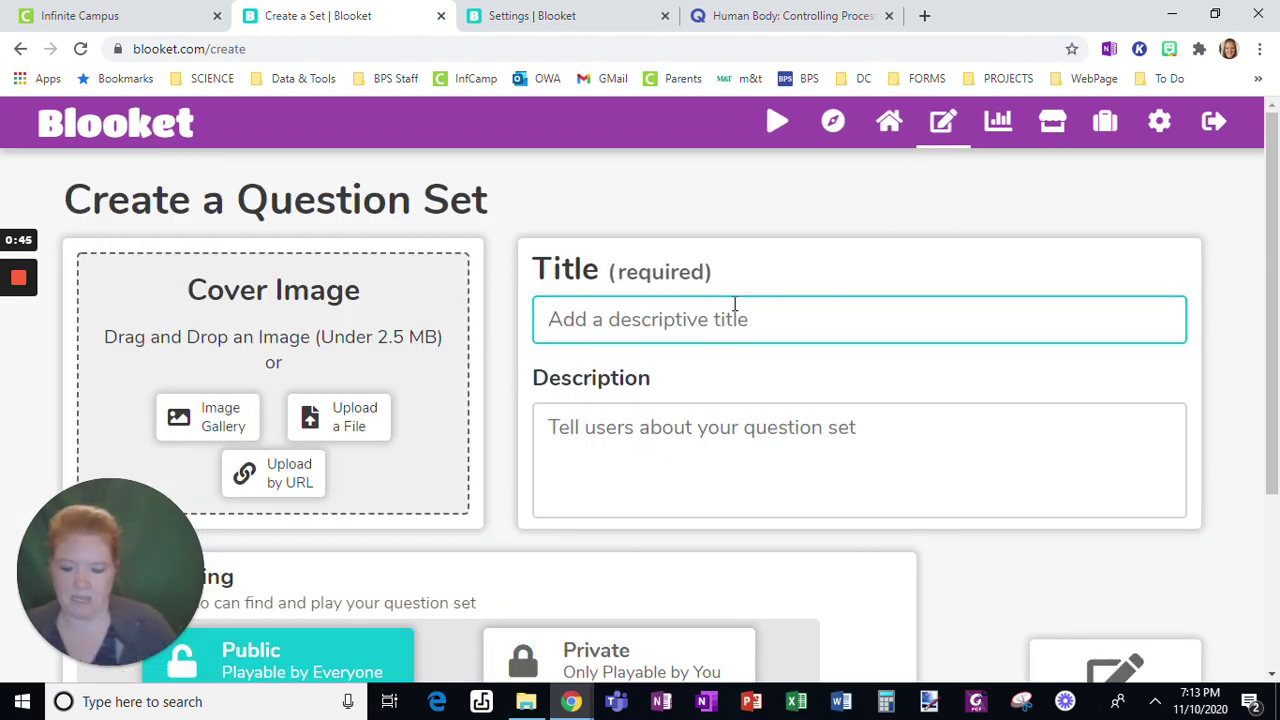
type("Human Bod")
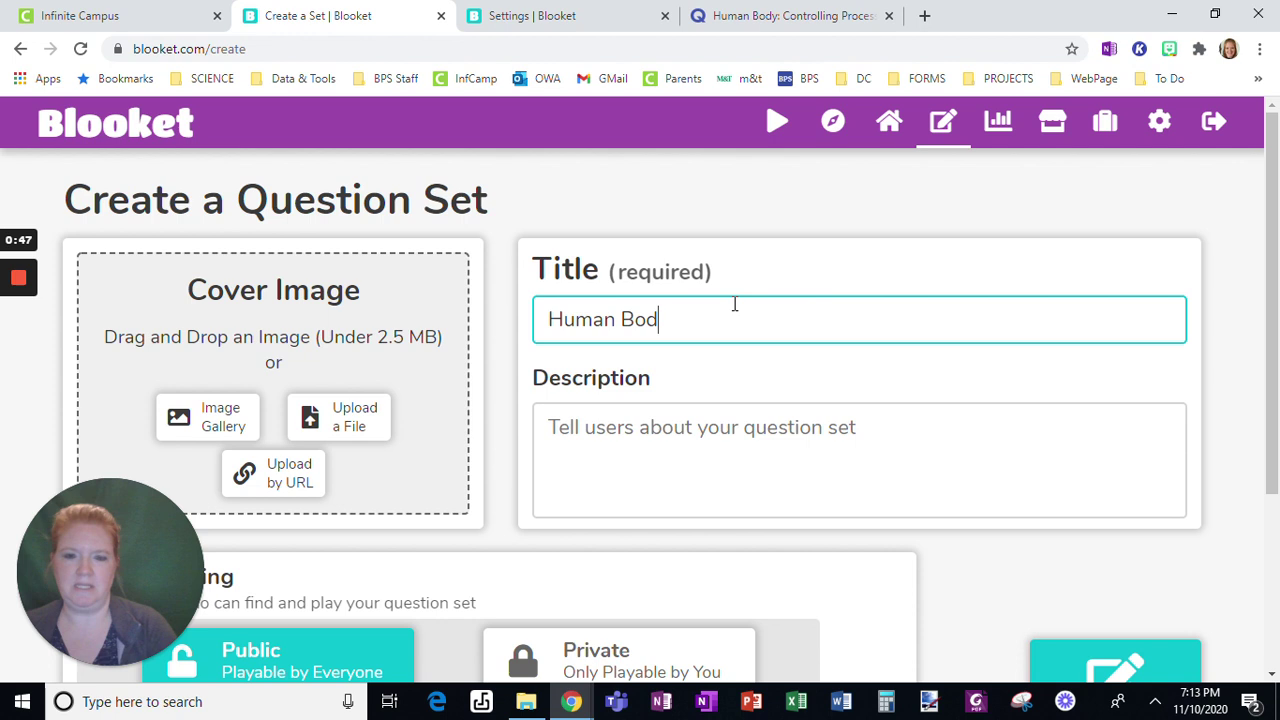
type("y: Control")
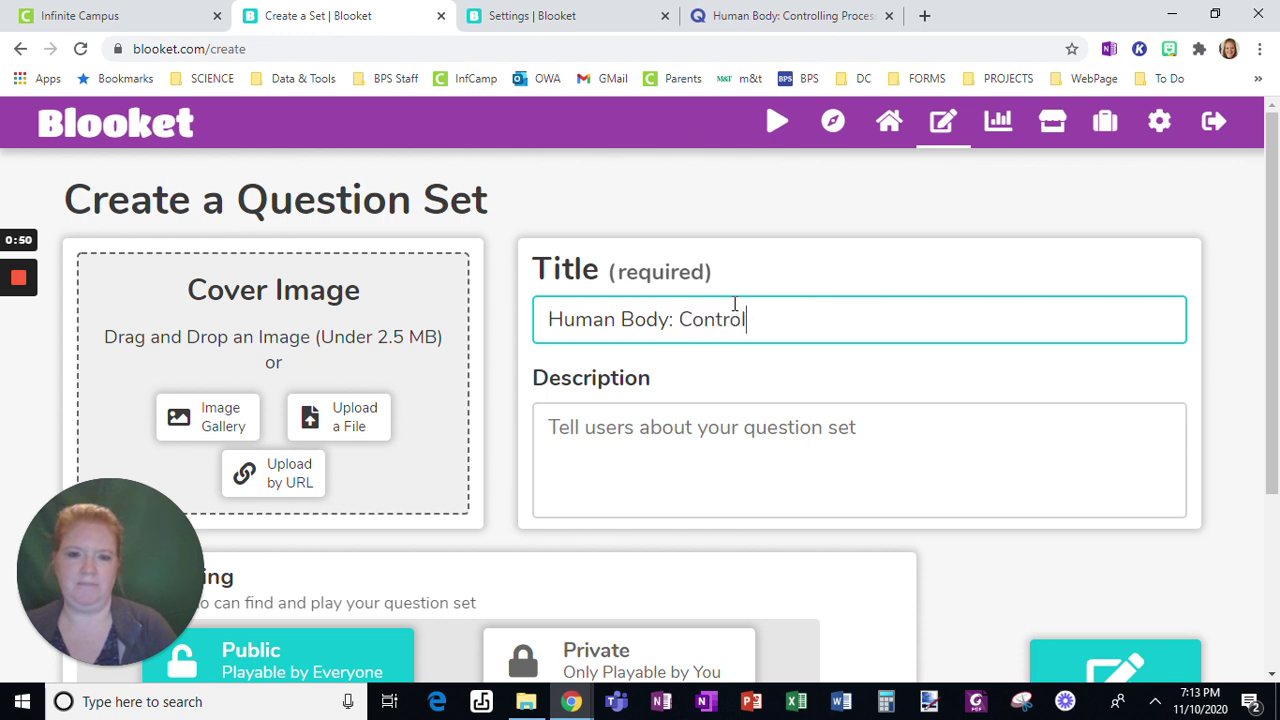
type("ling Systems")
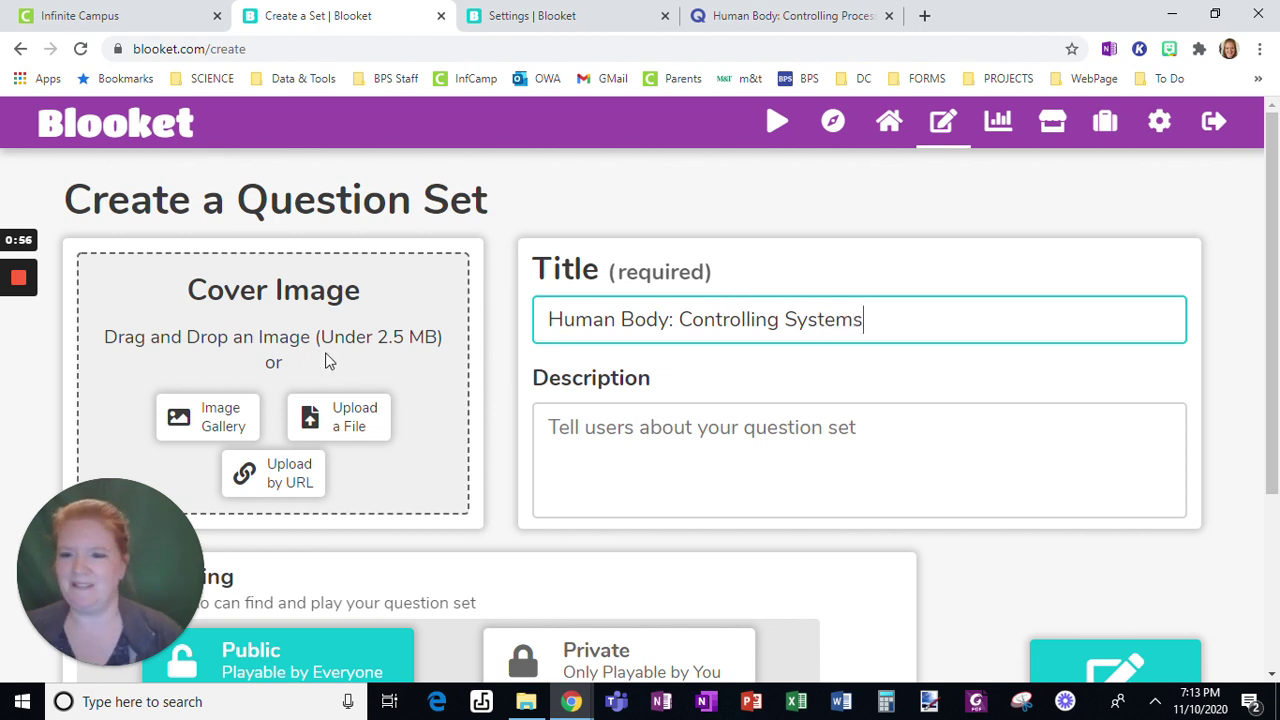
mouse_move(22, 303)
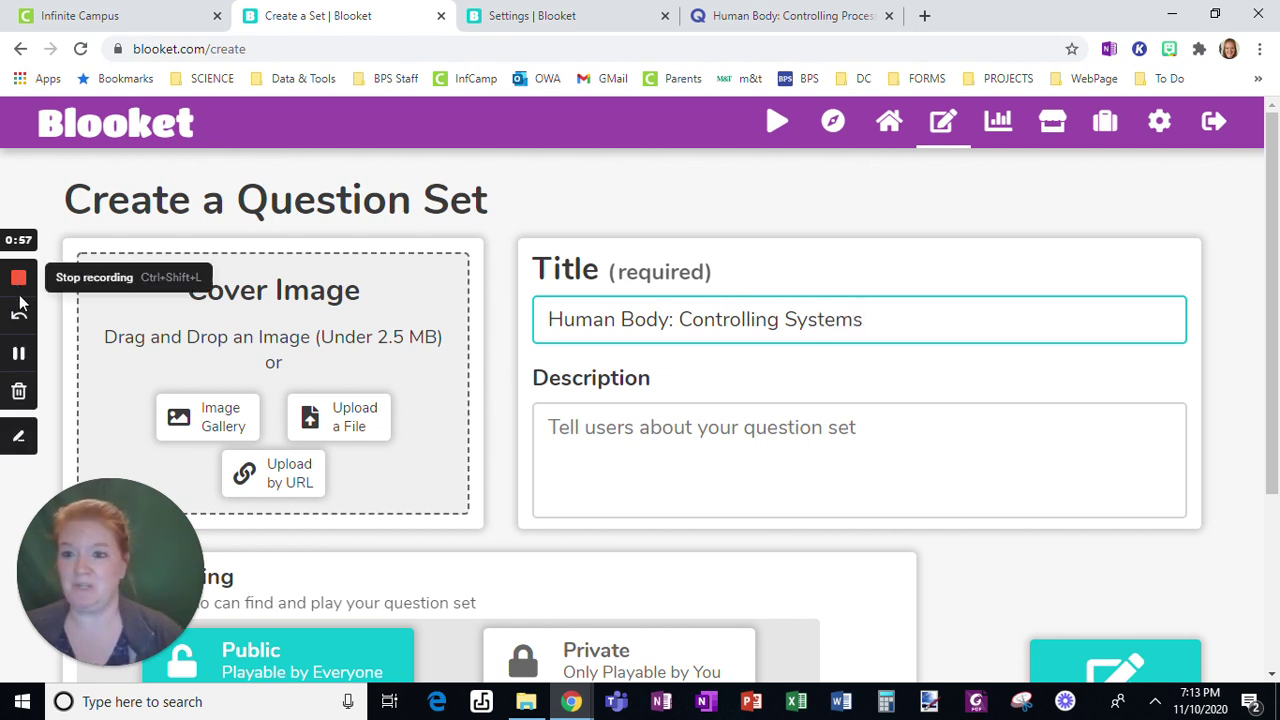
left_click(20, 355)
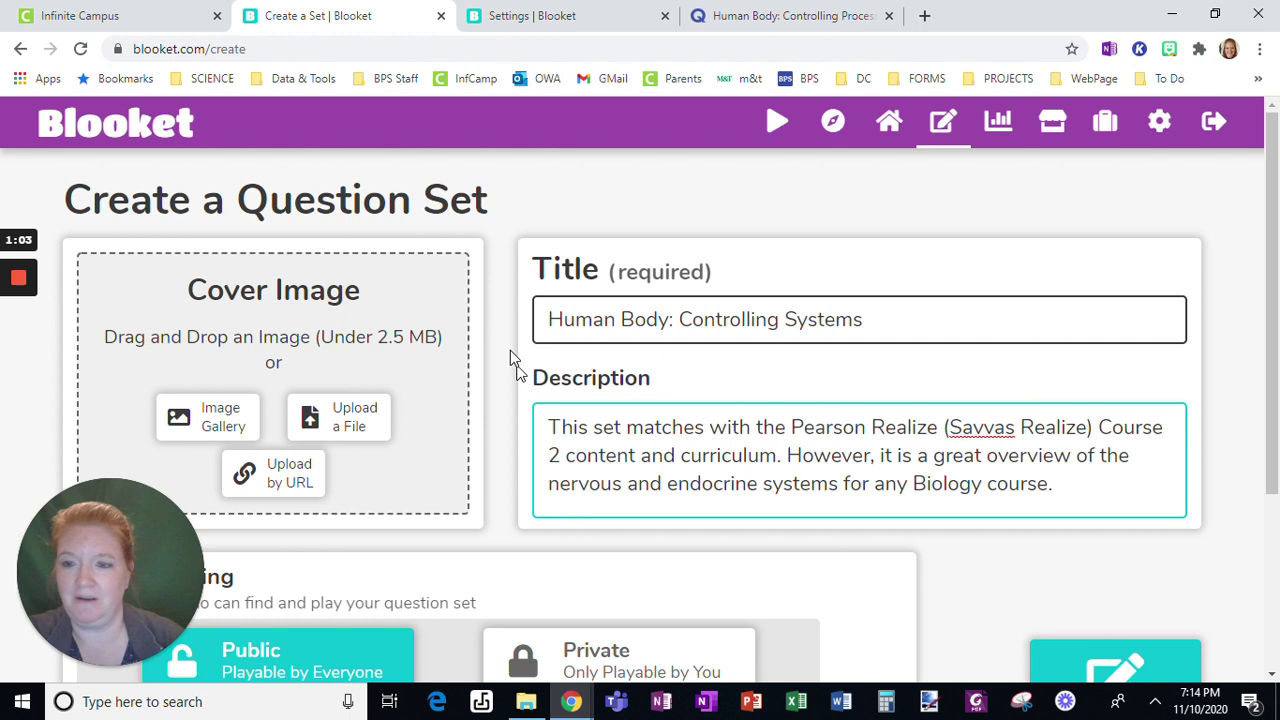
Search the cover image gallery for 'nervous system'
left_click(211, 424)
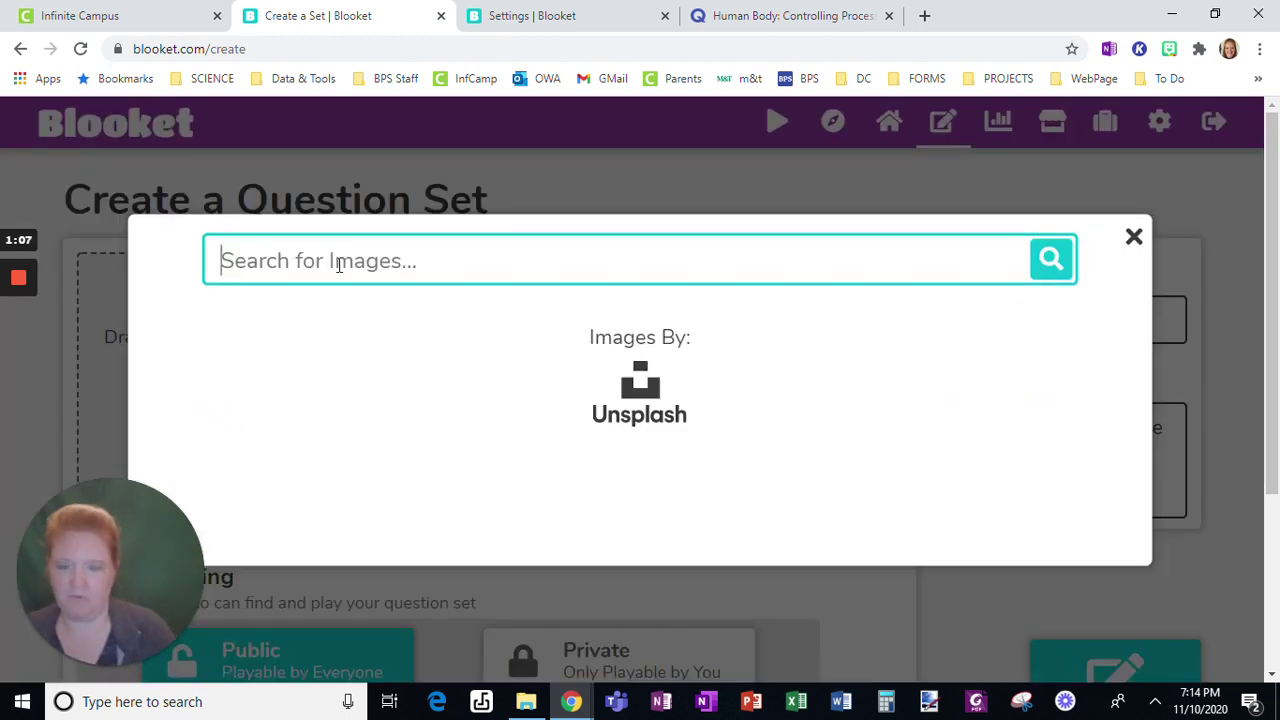
type("m")
key("BackSpace")
key("BackSpace")
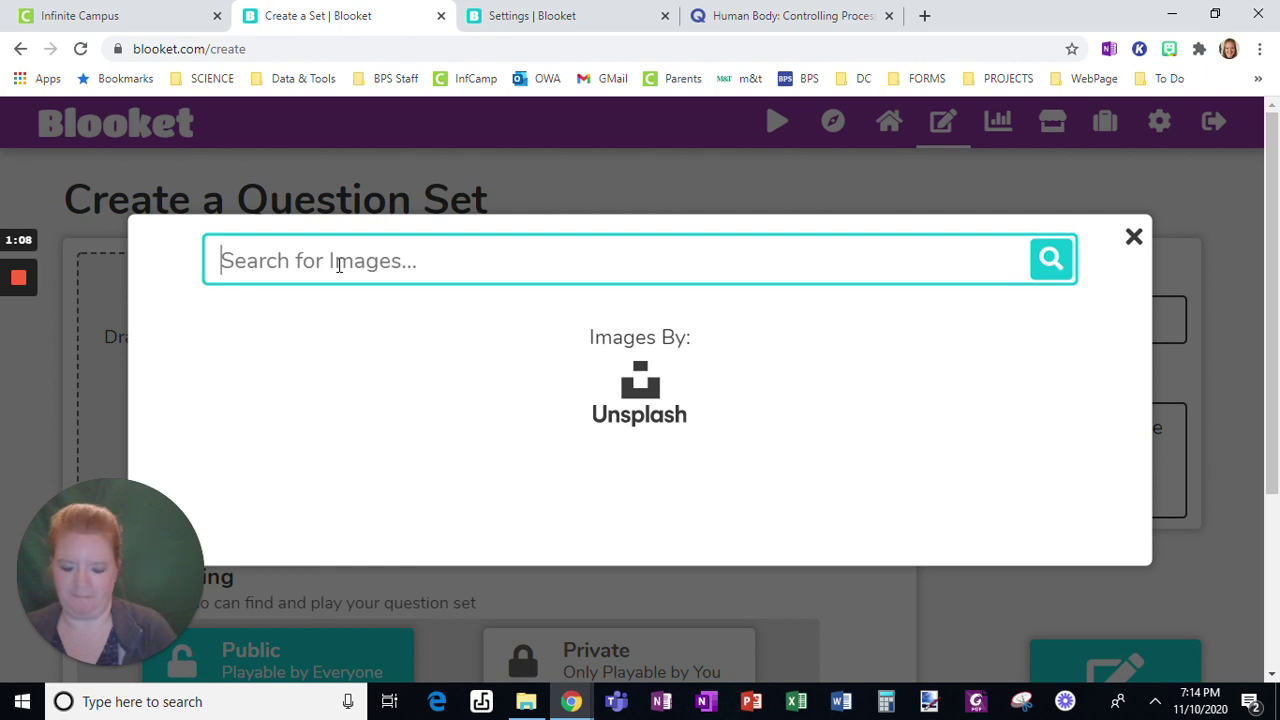
type("ner")
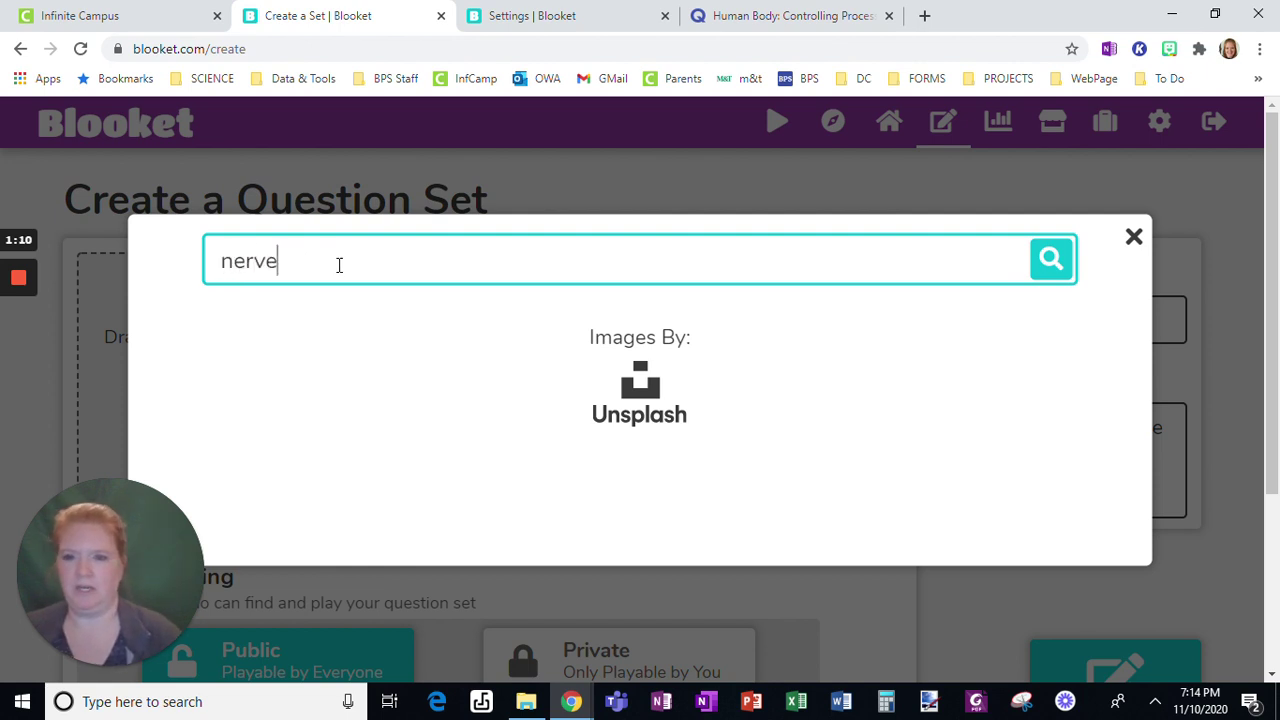
type("ve")
key("BackSpace")
type("ours")
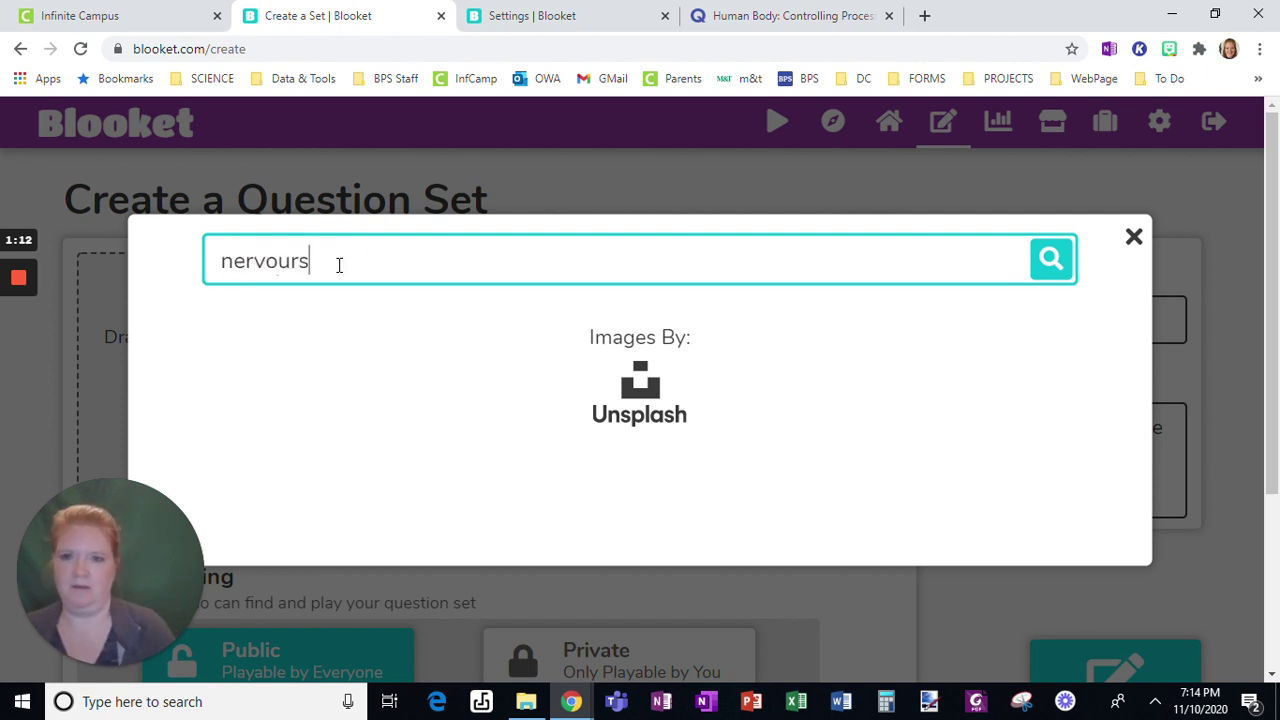
key("BackSpace")
key("BackSpace")
type("s")
key("Return")
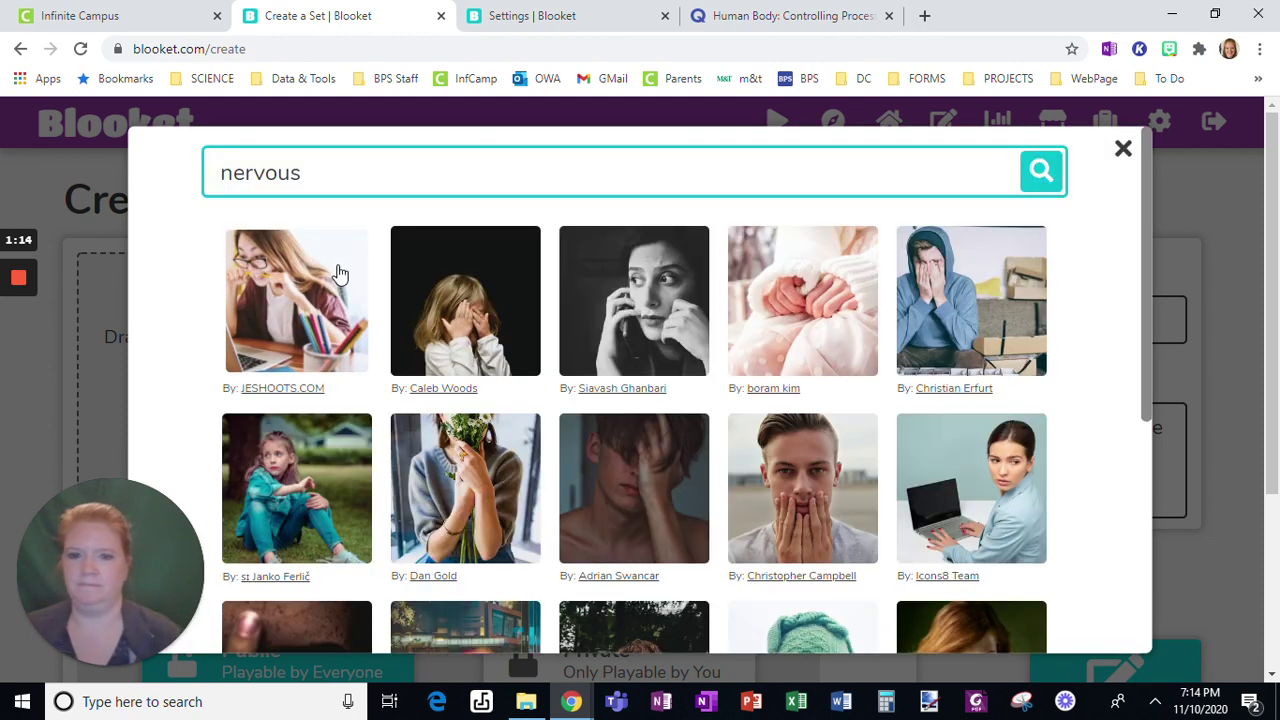
Browse the nervous system photo results, including the anatomical skeleton images
scroll(463, 312, "down", 4)
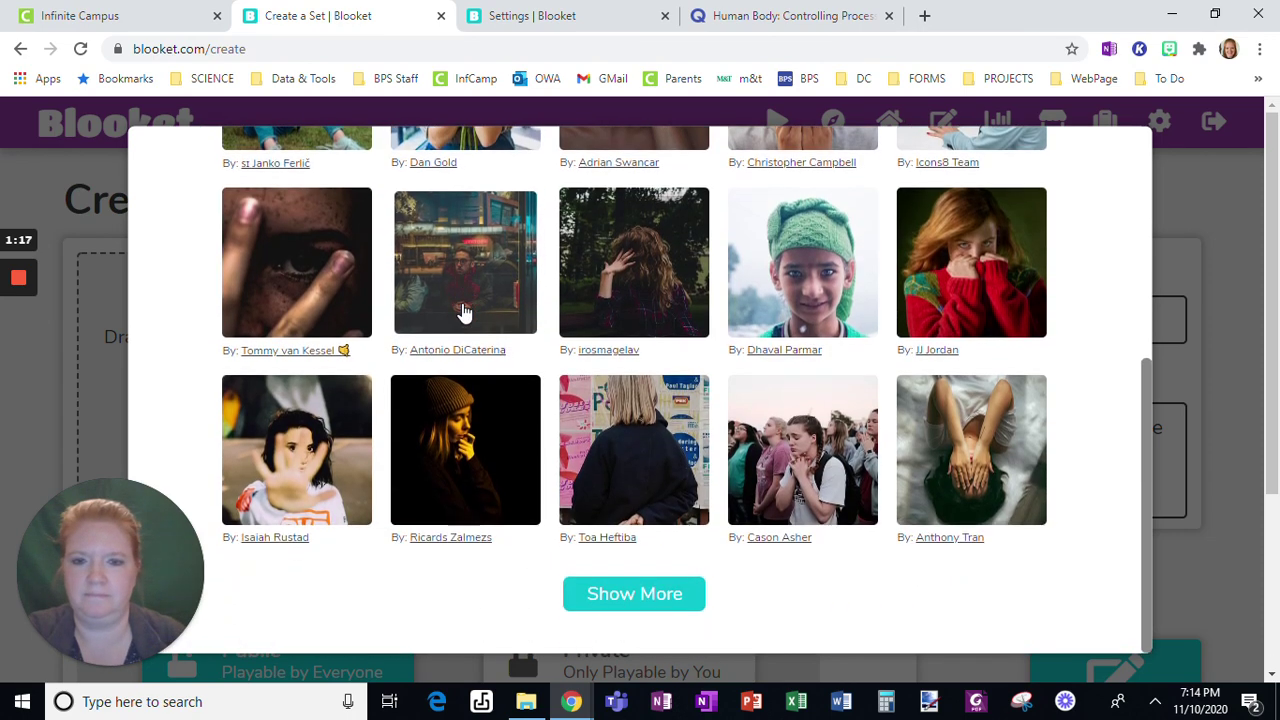
mouse_move(18, 280)
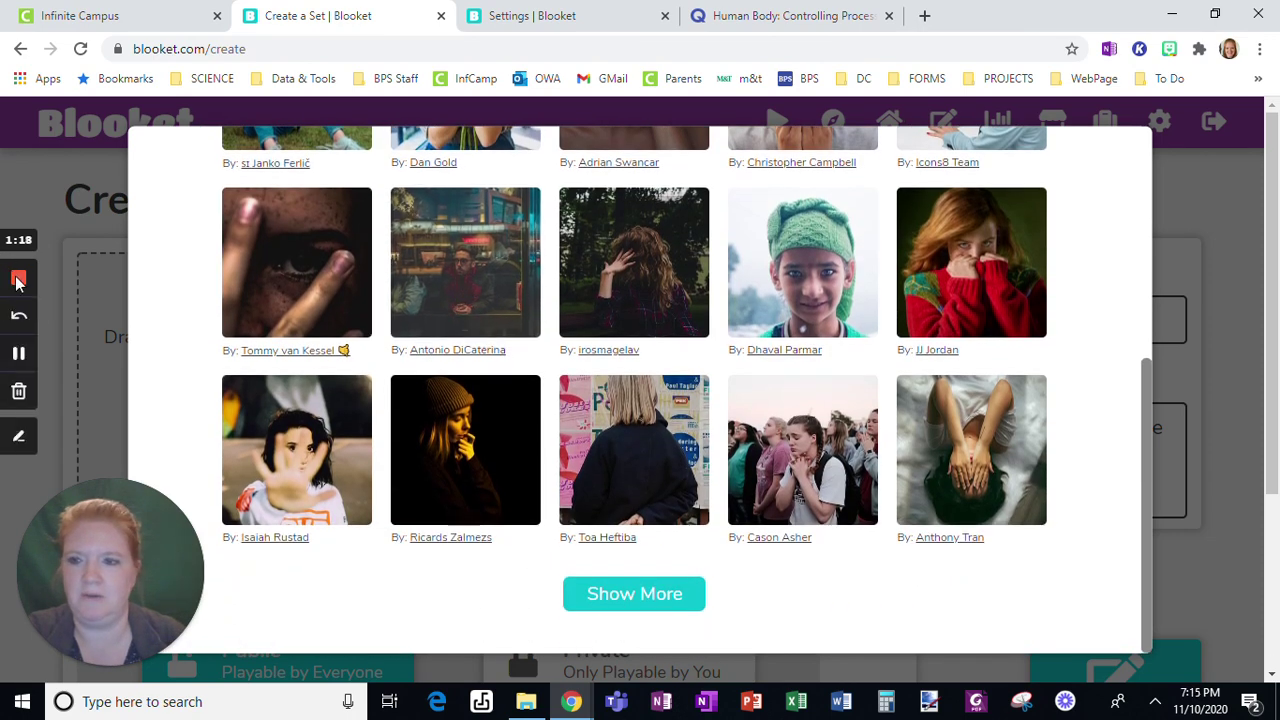
left_click(18, 353)
left_click(18, 353)
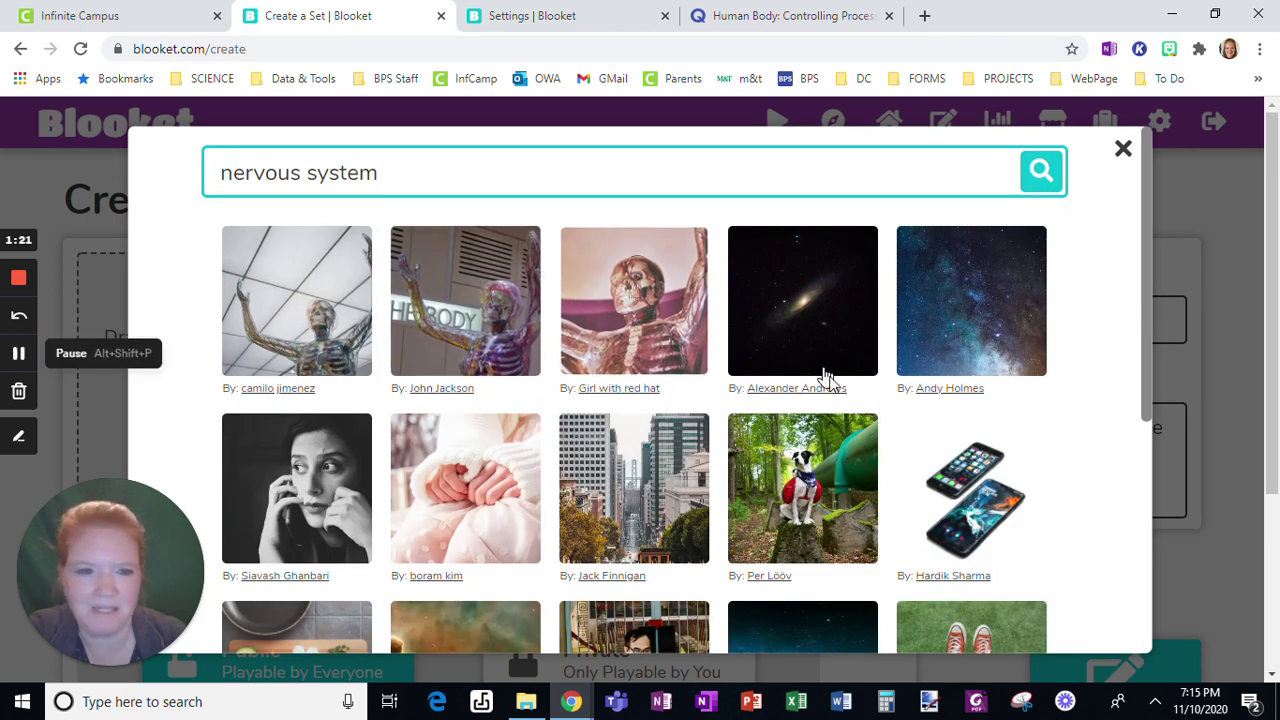
scroll(826, 376, "down", 2)
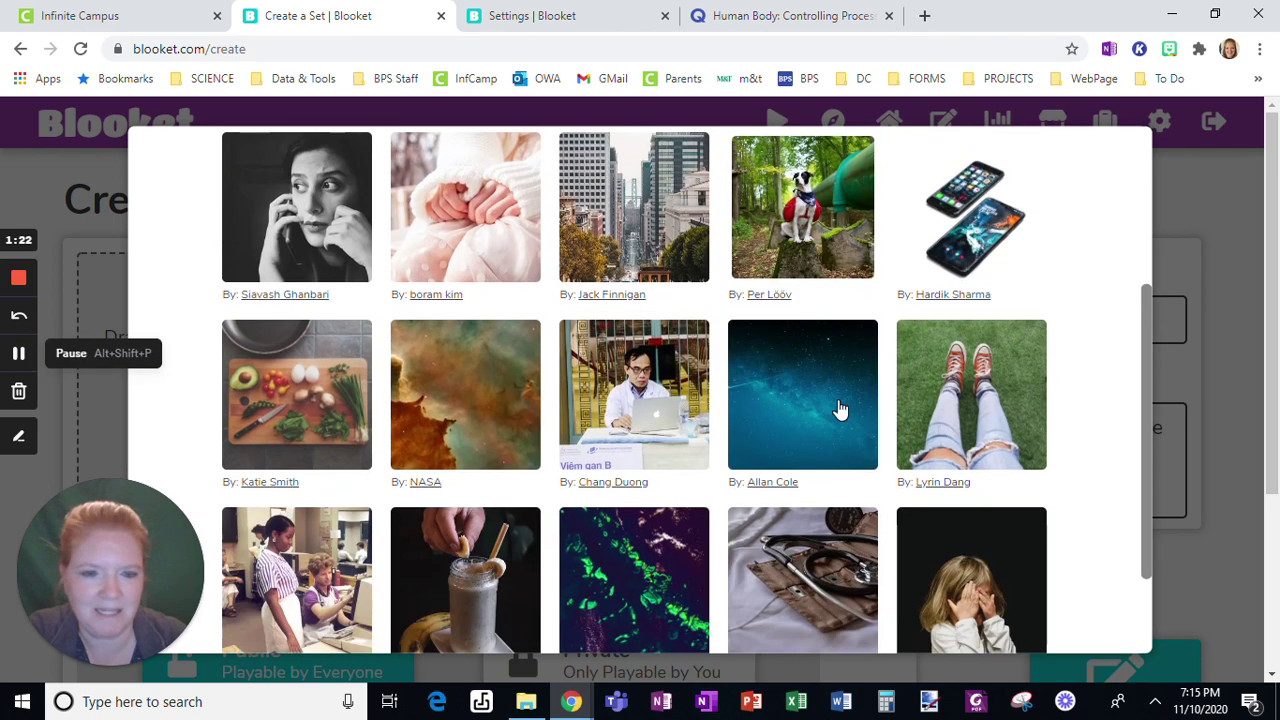
scroll(860, 409, "up", 2)
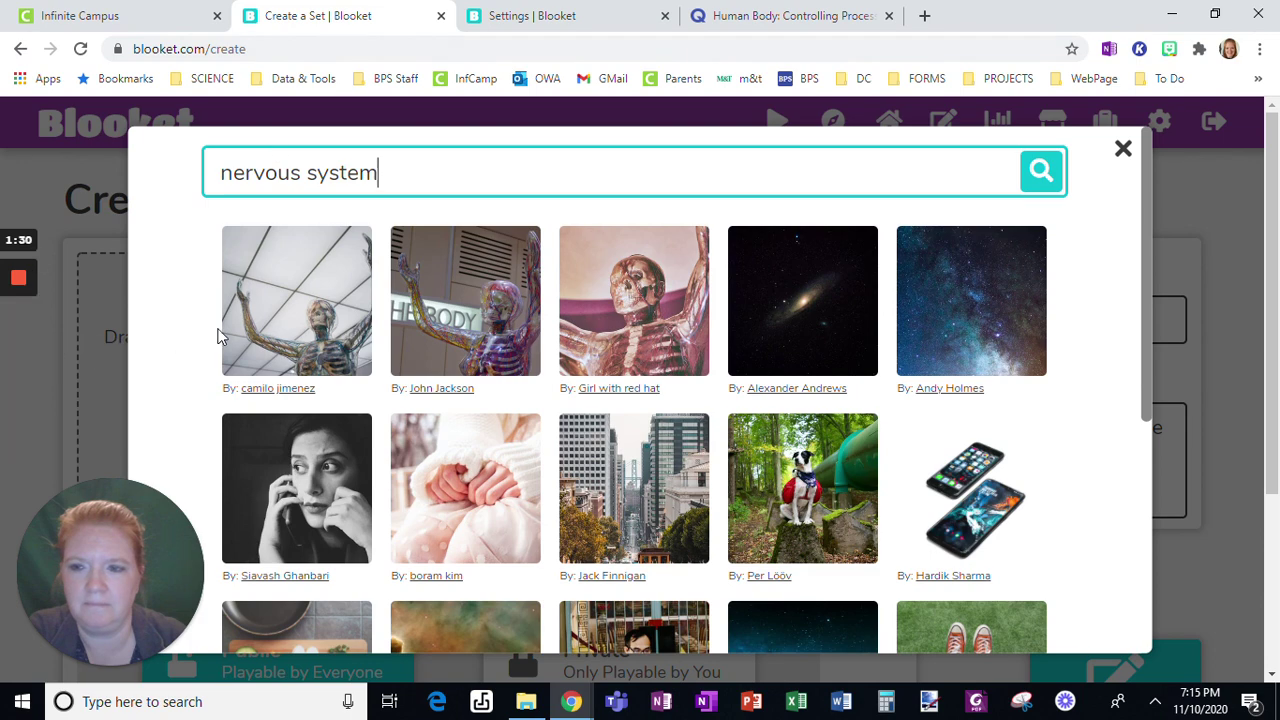
Use the skeleton-under-a-ceiling photo as the cover and choose Quizlet Import as the method
left_click(289, 310)
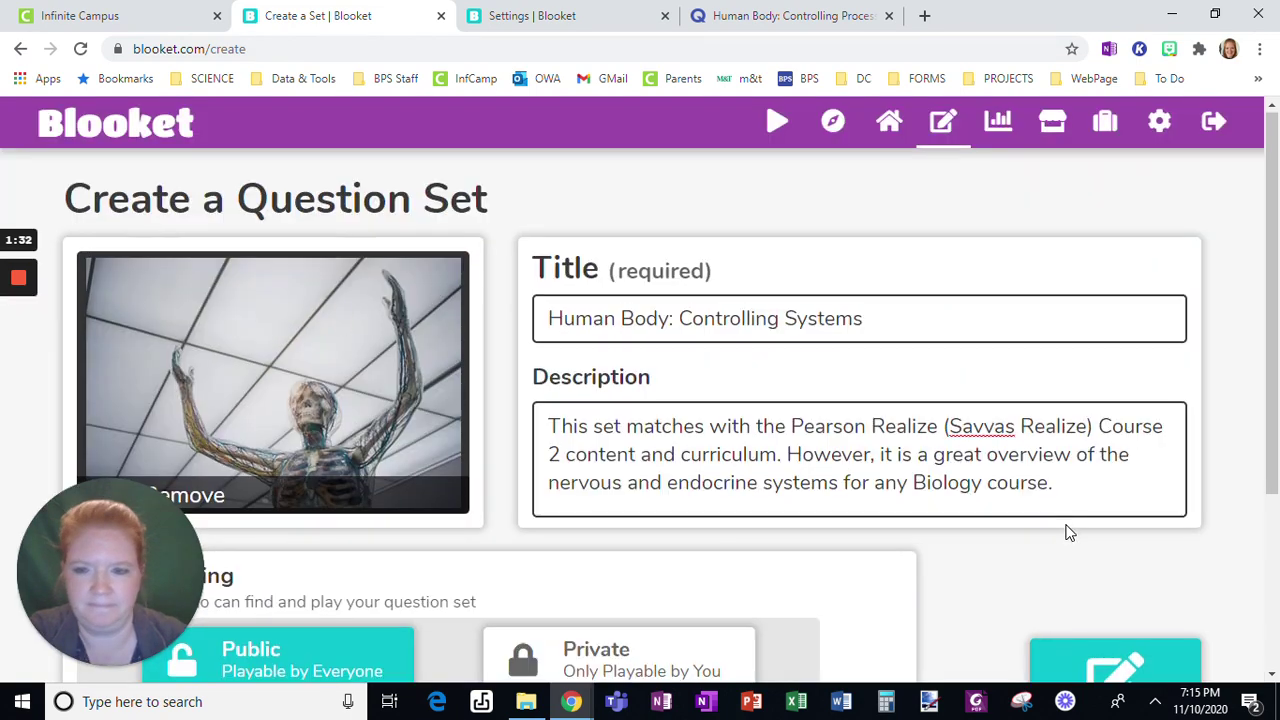
scroll(1067, 531, "down", 3)
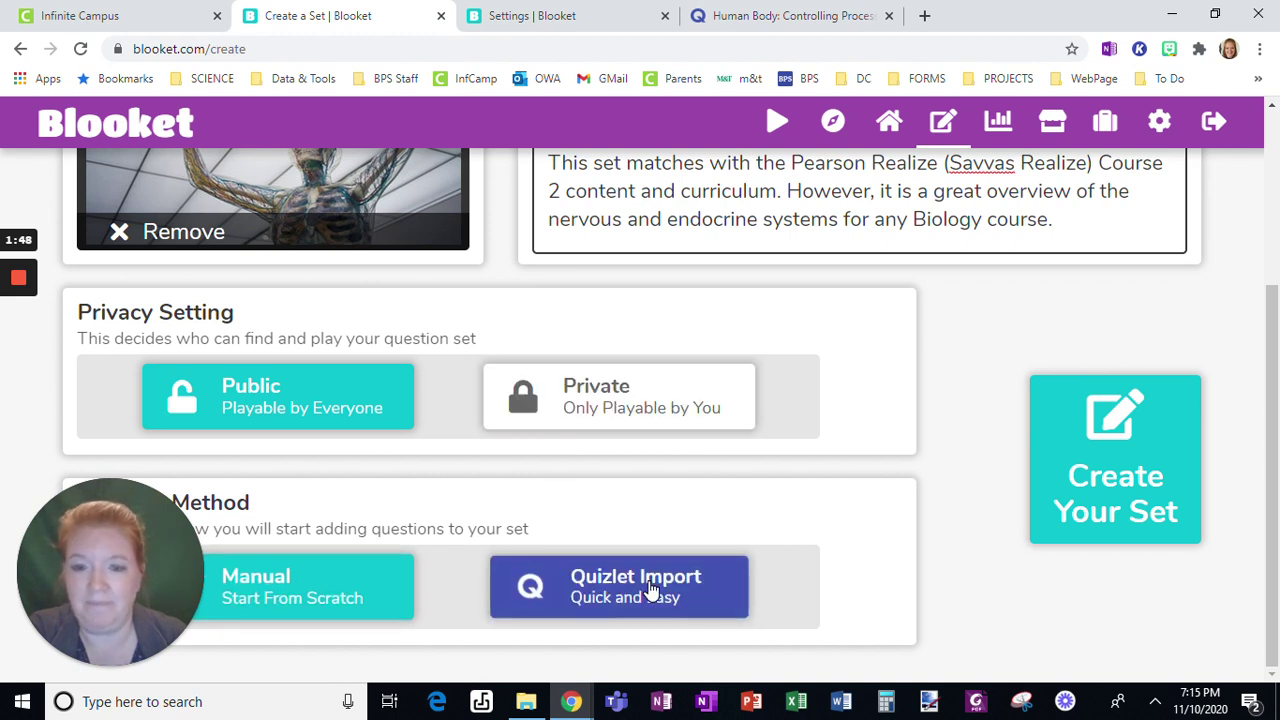
left_click(604, 590)
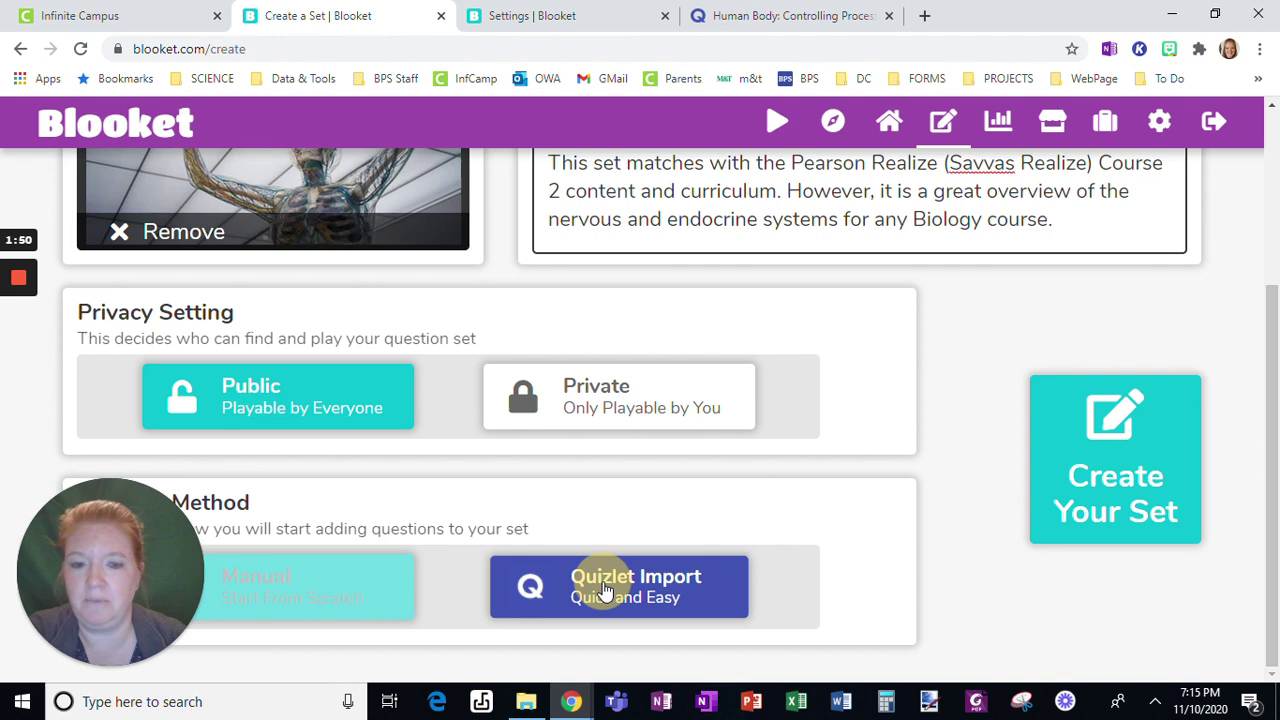
Create the set and open your own Quizlet sets in a new tab to pick the source
left_click(1094, 468)
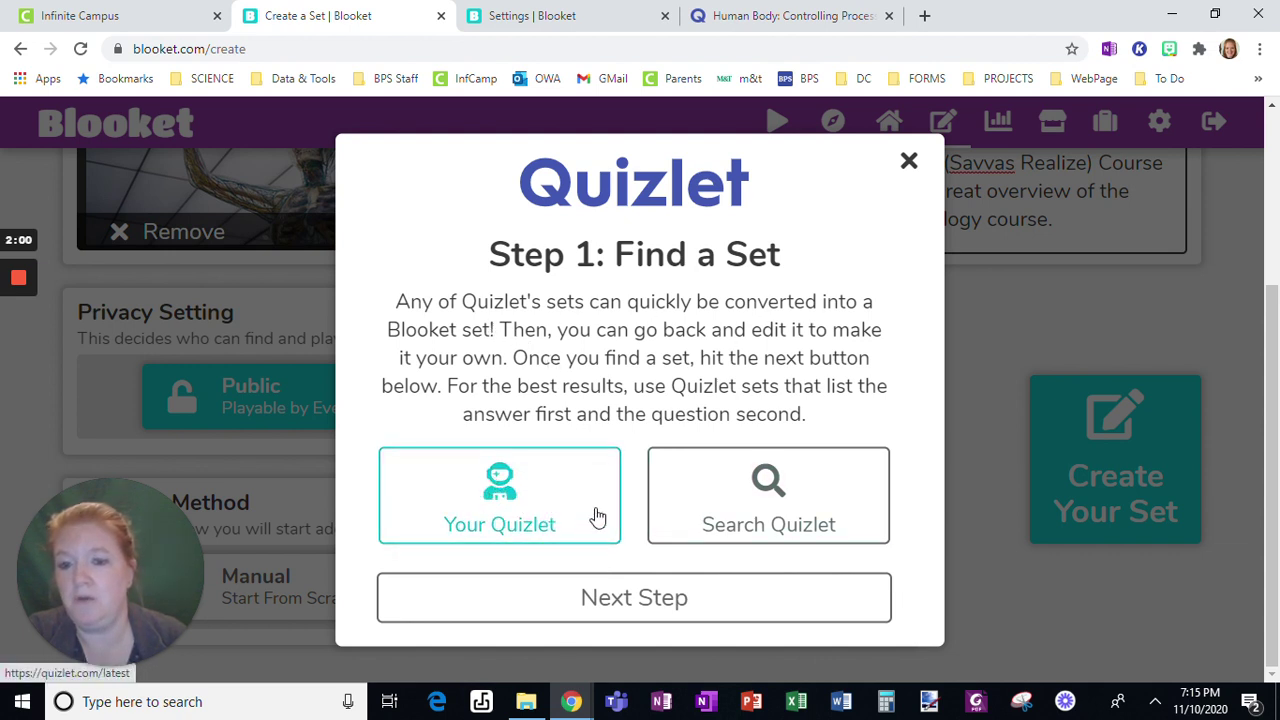
left_click(506, 510)
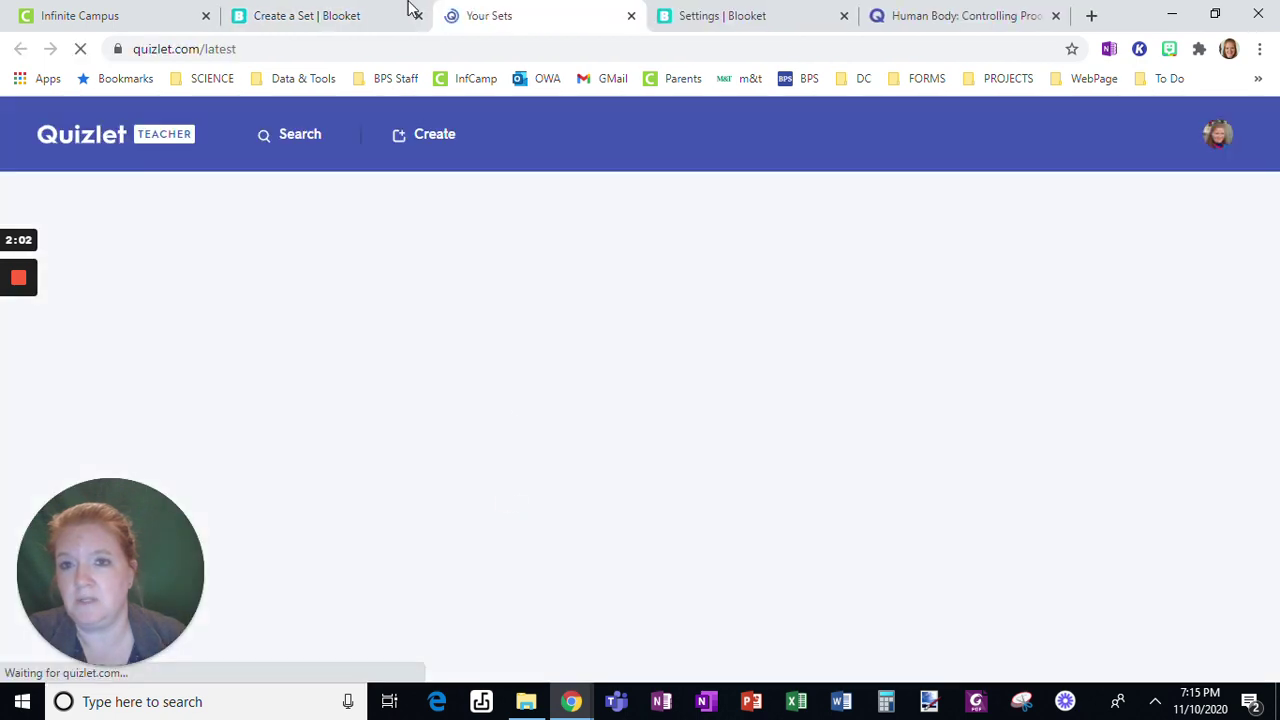
Close the extra Quizlet tabs and advance the import to the export instructions
left_click(634, 16)
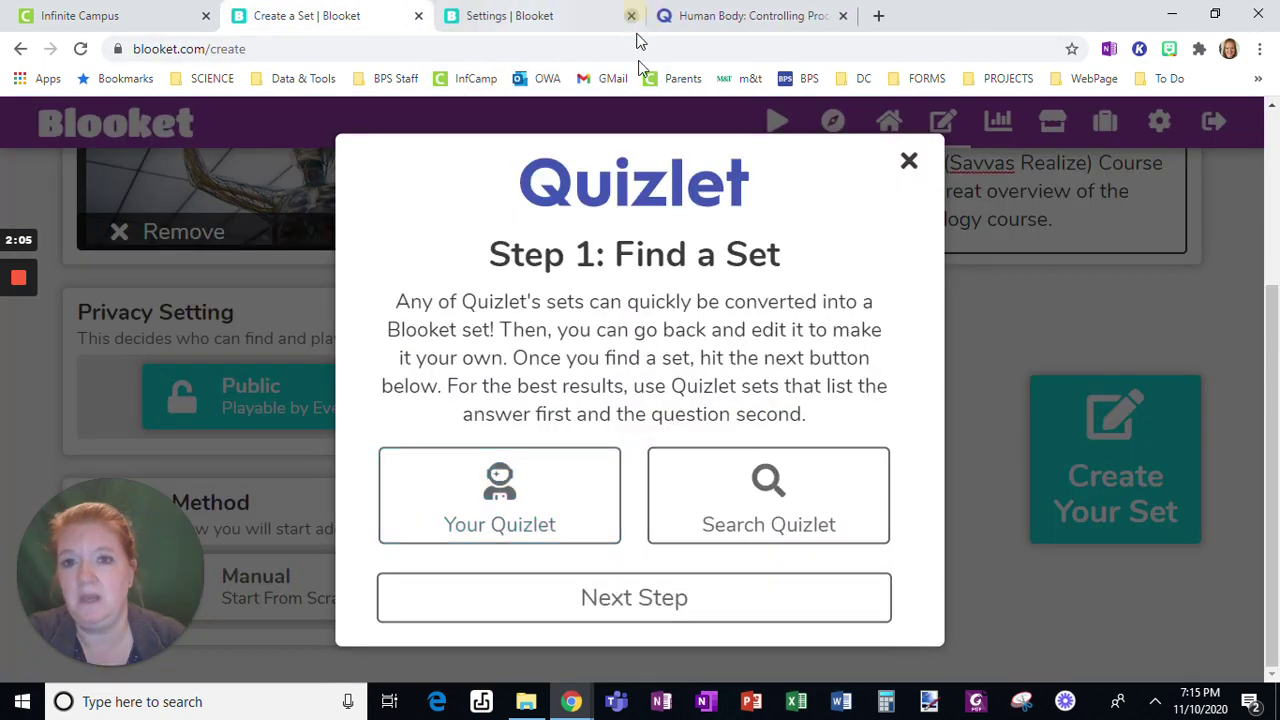
left_click(772, 485)
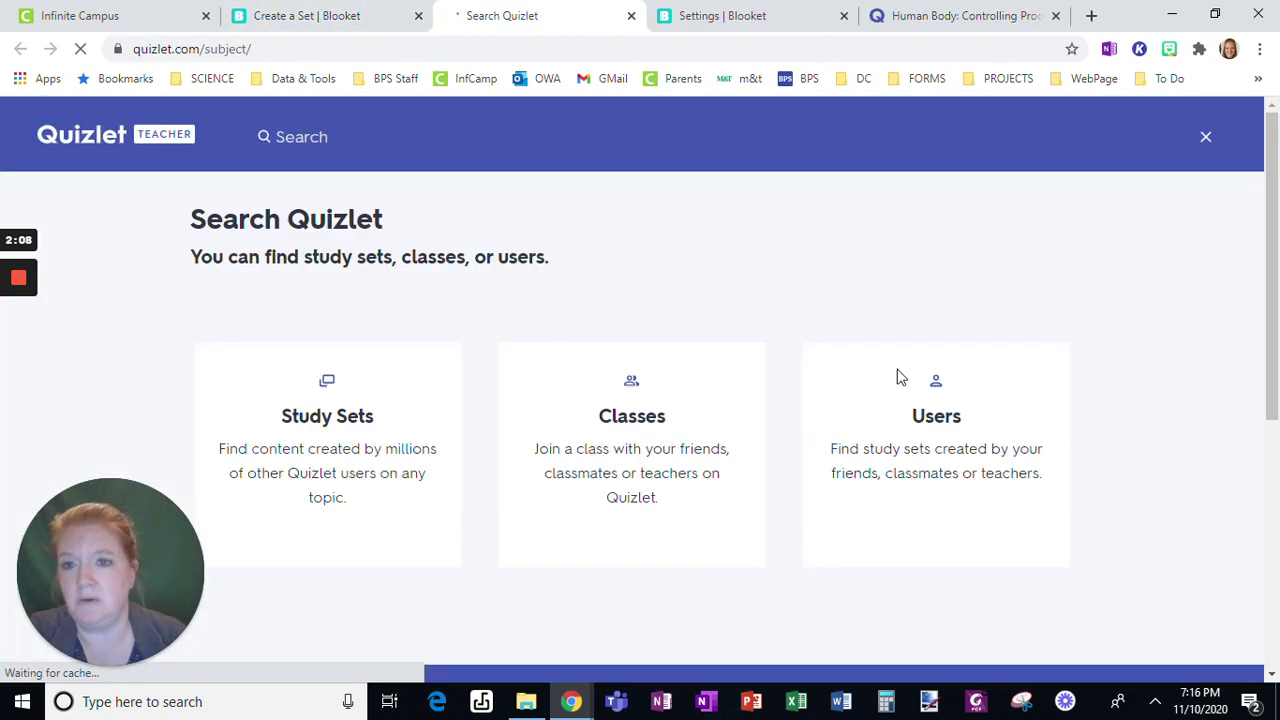
left_click(631, 16)
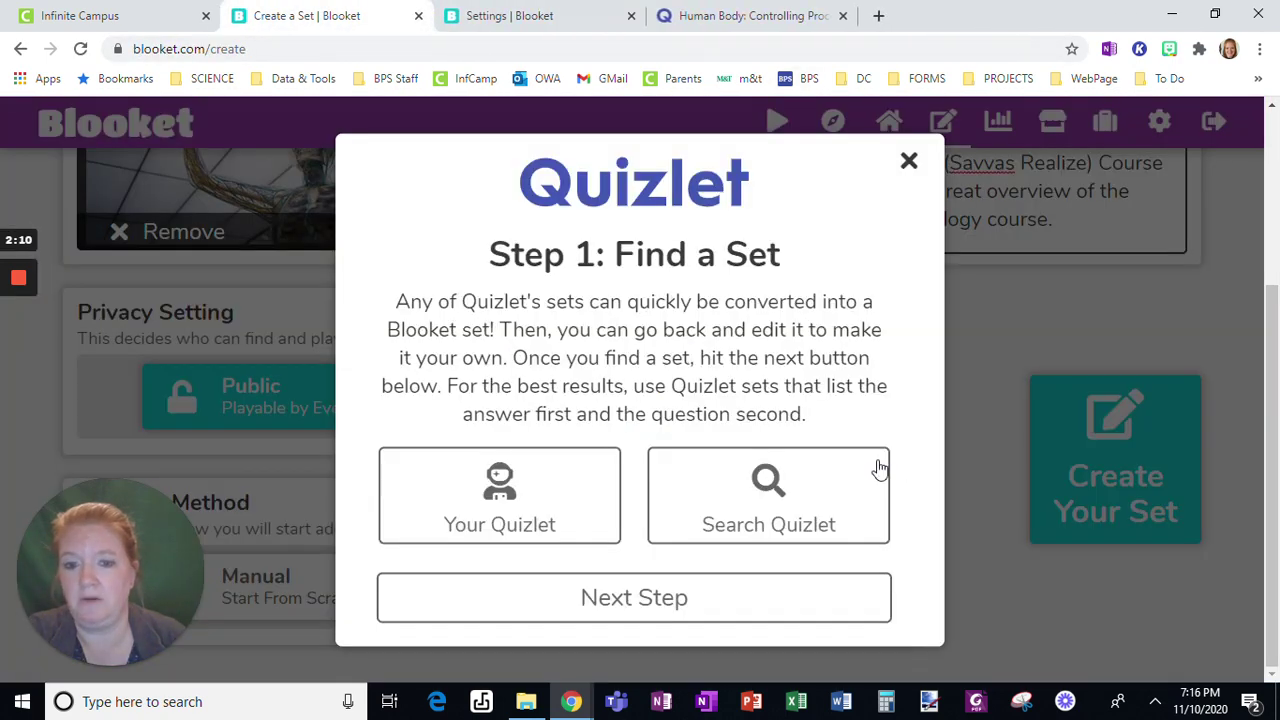
left_click(592, 600)
scroll(880, 446, "down", 5)
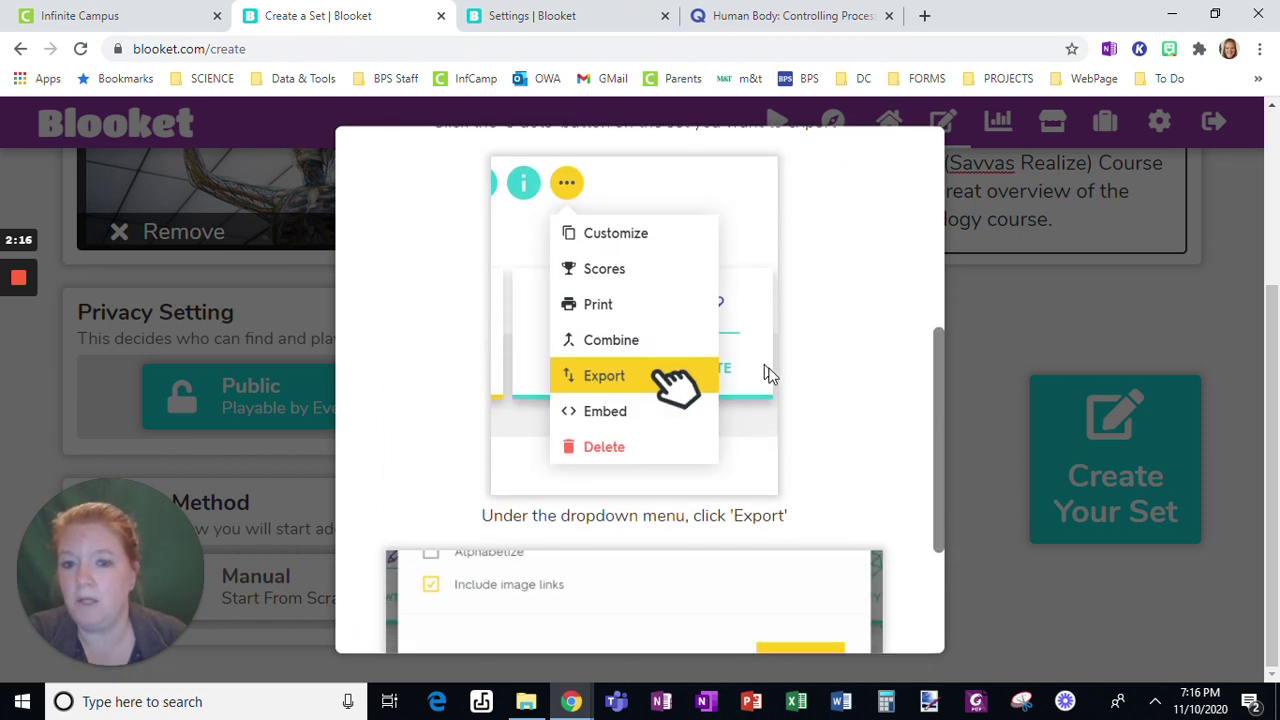
scroll(770, 375, "down", 3)
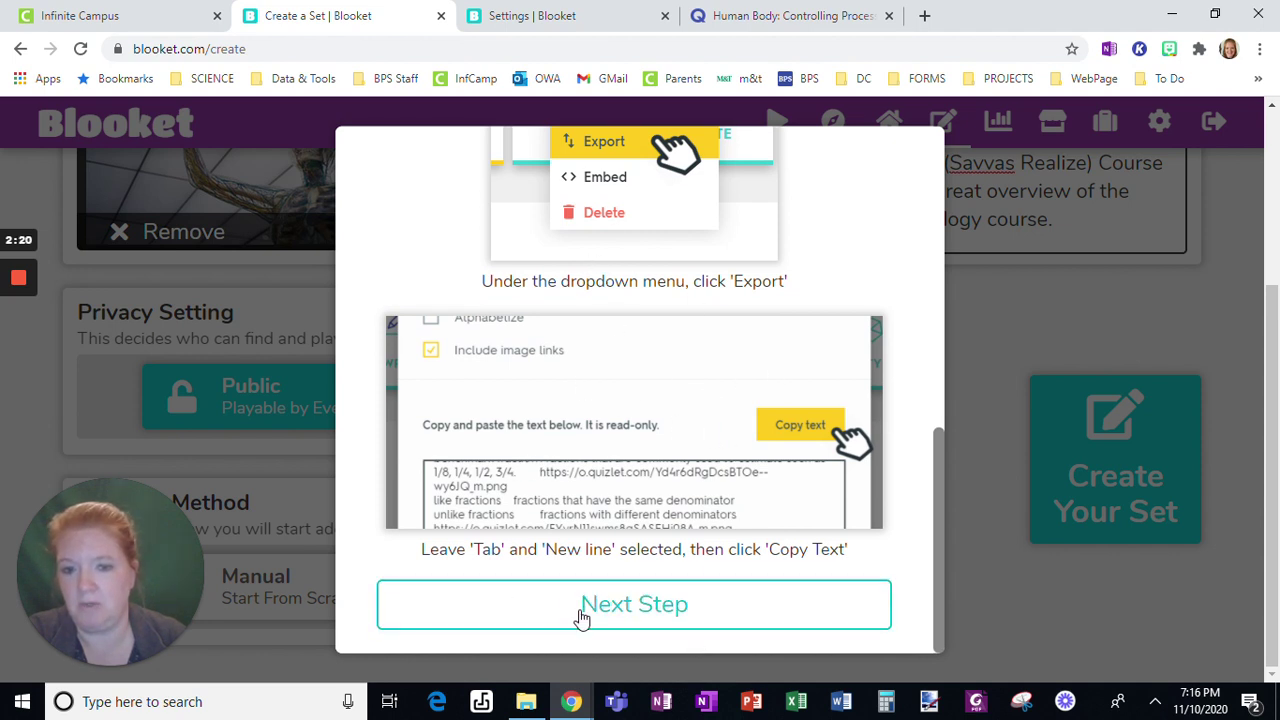
Reach Paste and Create, then copy the exported text of Quizlet's Human Body: Controlling Processes set
left_click(583, 618)
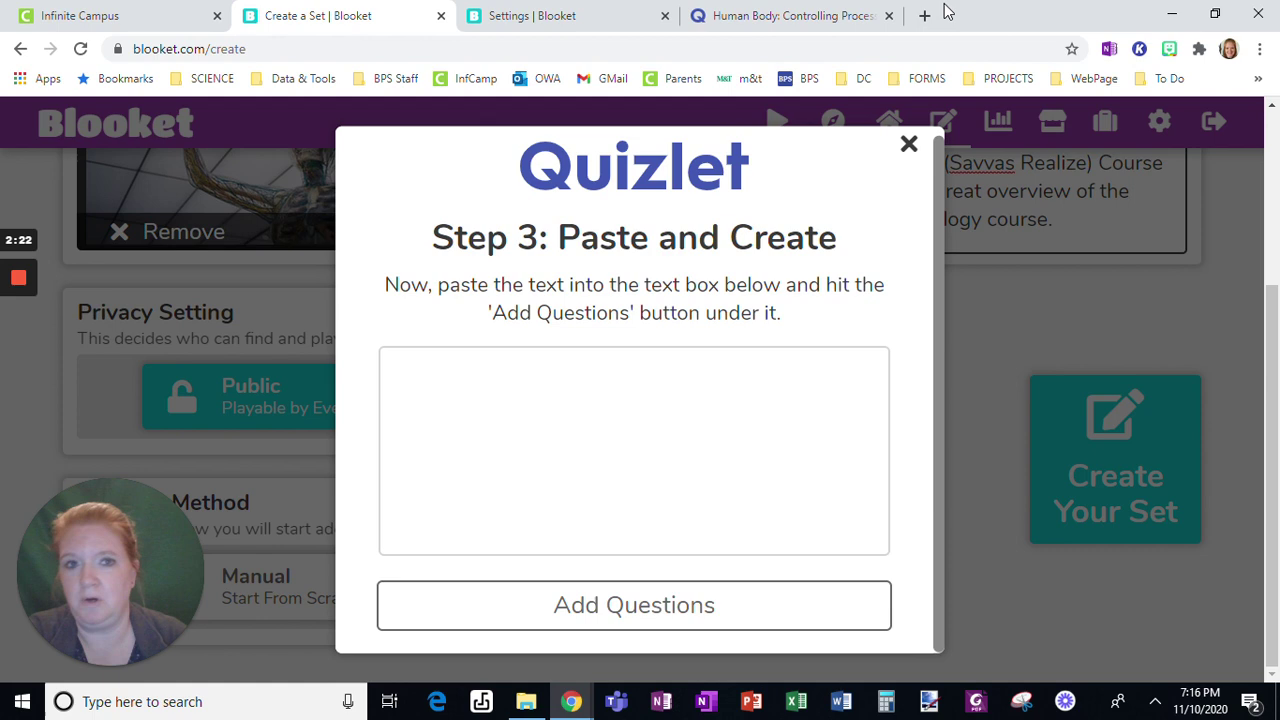
left_click(797, 14)
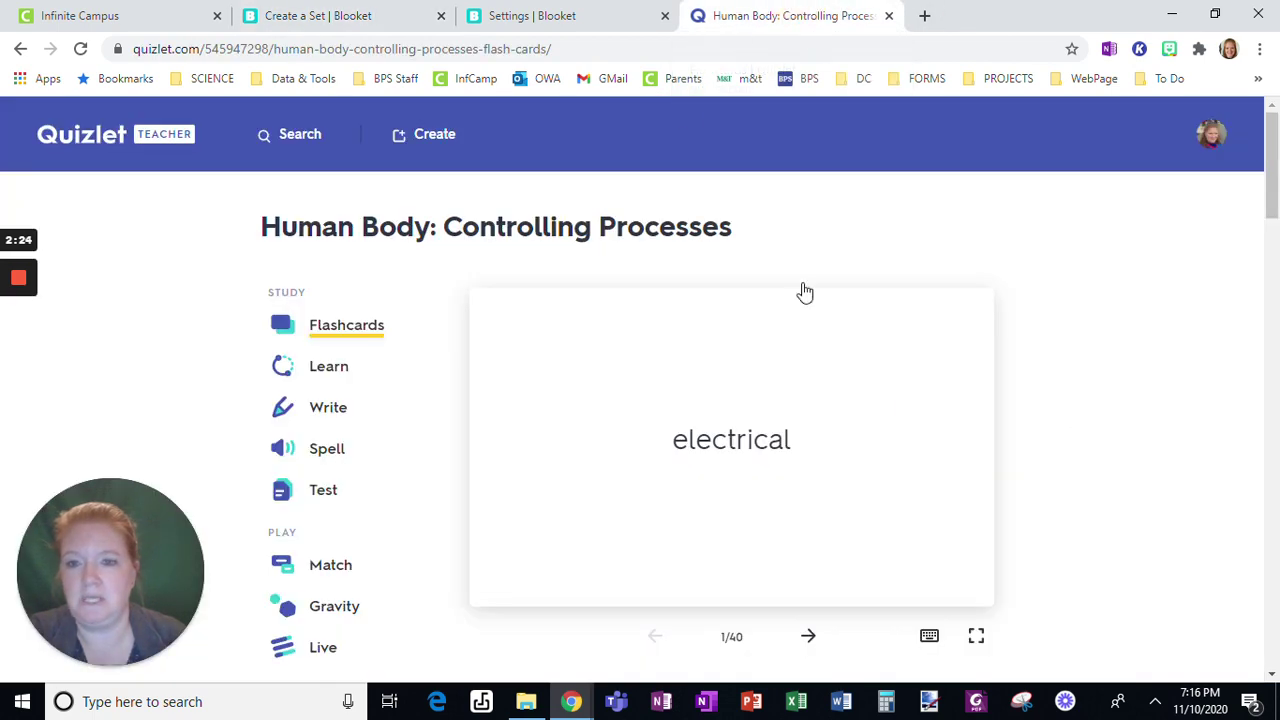
scroll(1144, 407, "down", 5)
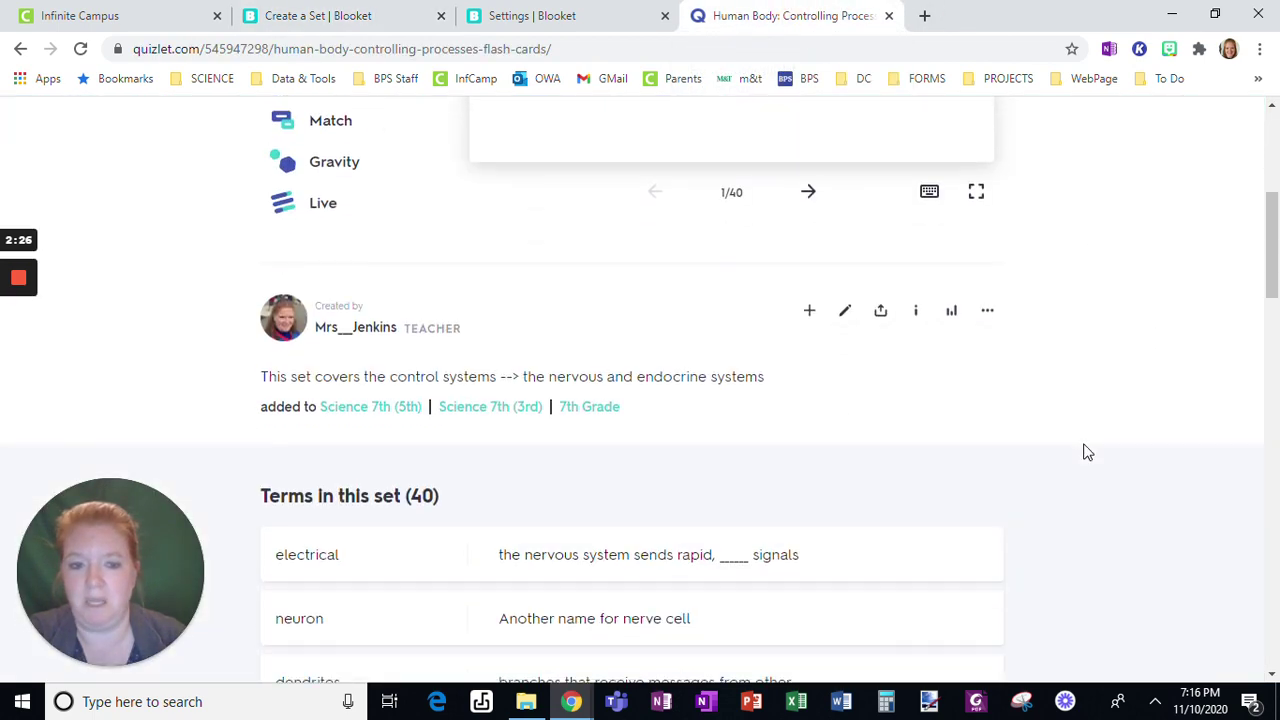
left_click(988, 290)
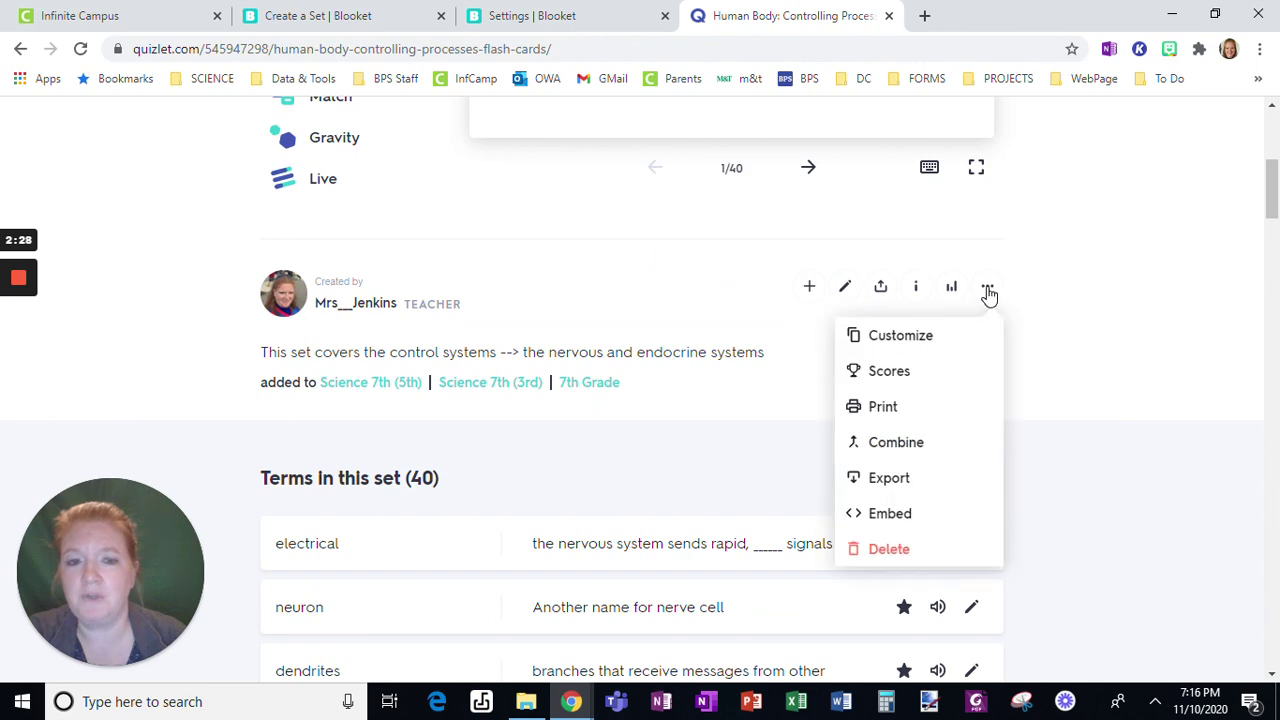
left_click(890, 480)
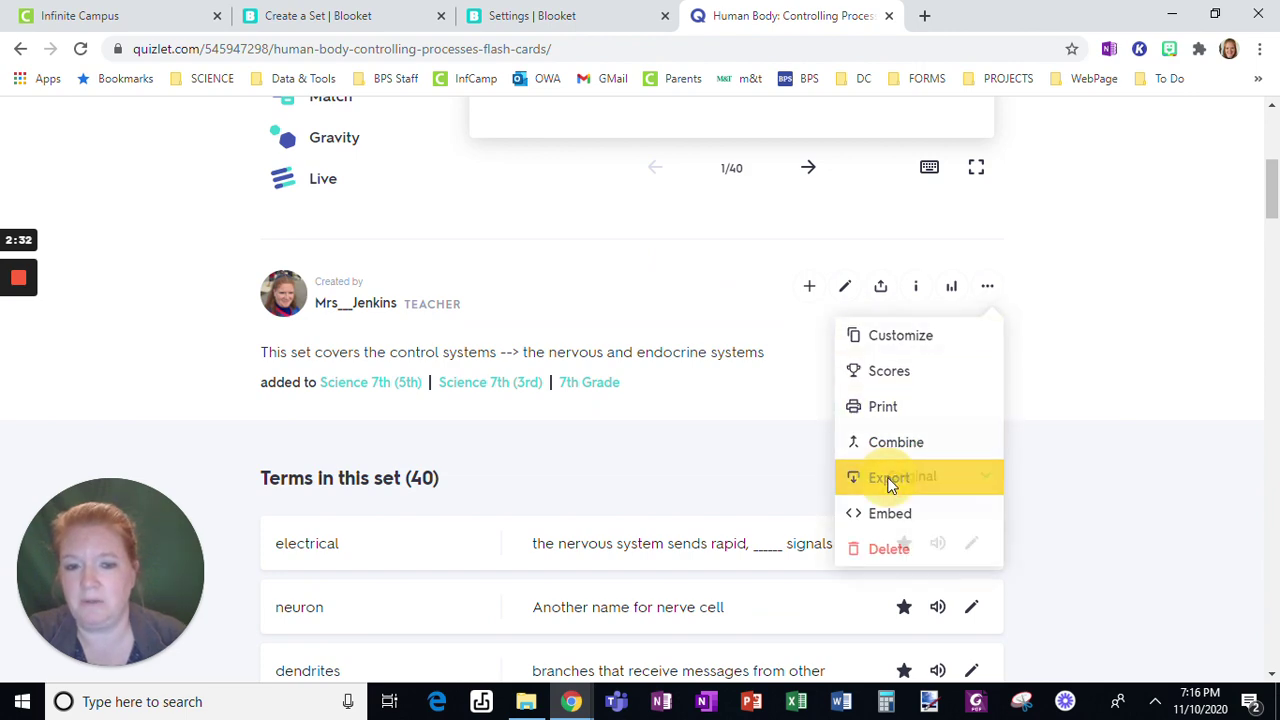
scroll(765, 360, "down", 2)
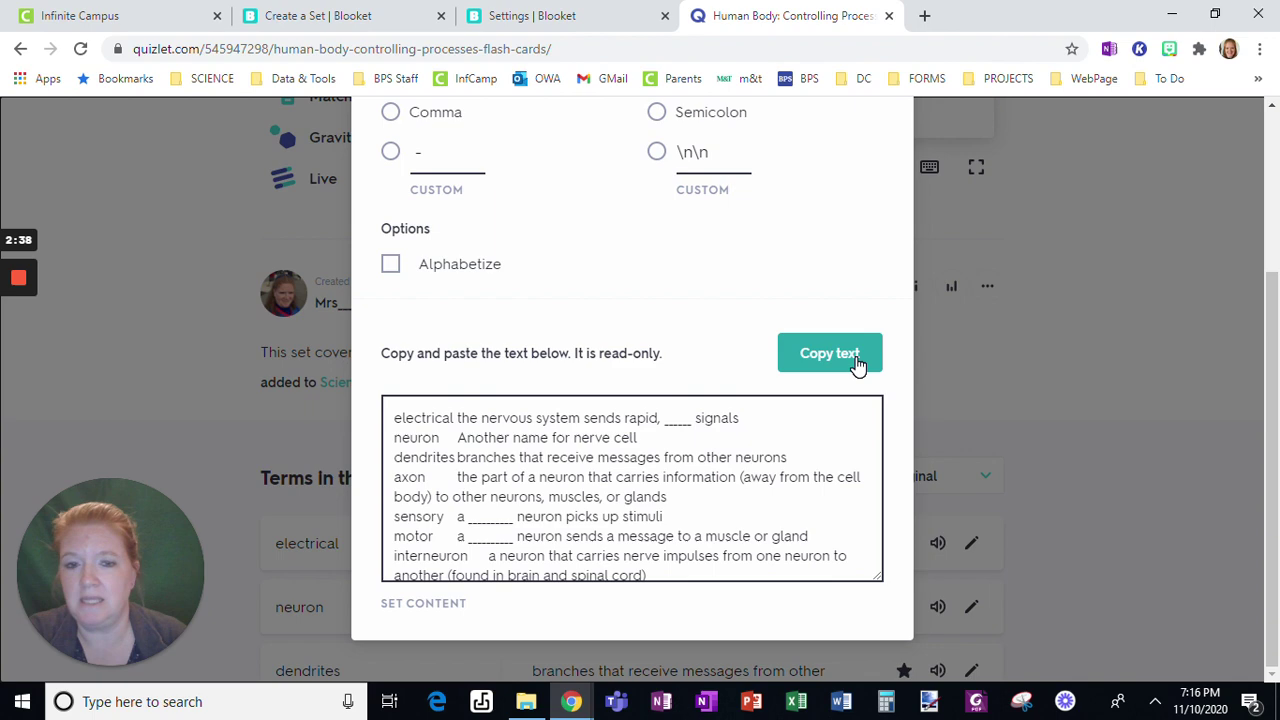
left_click(856, 363)
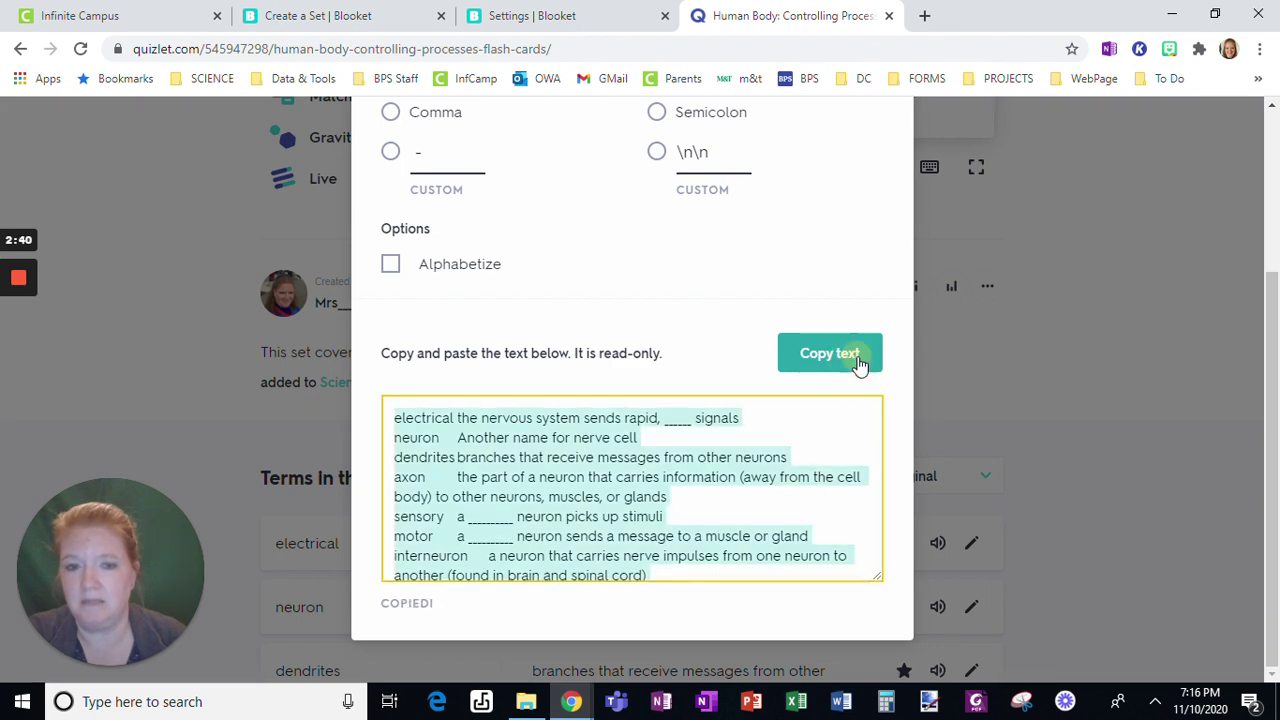
Paste the copied Quizlet terms into the Step 3 box and add them as 40 questions
left_click(358, 24)
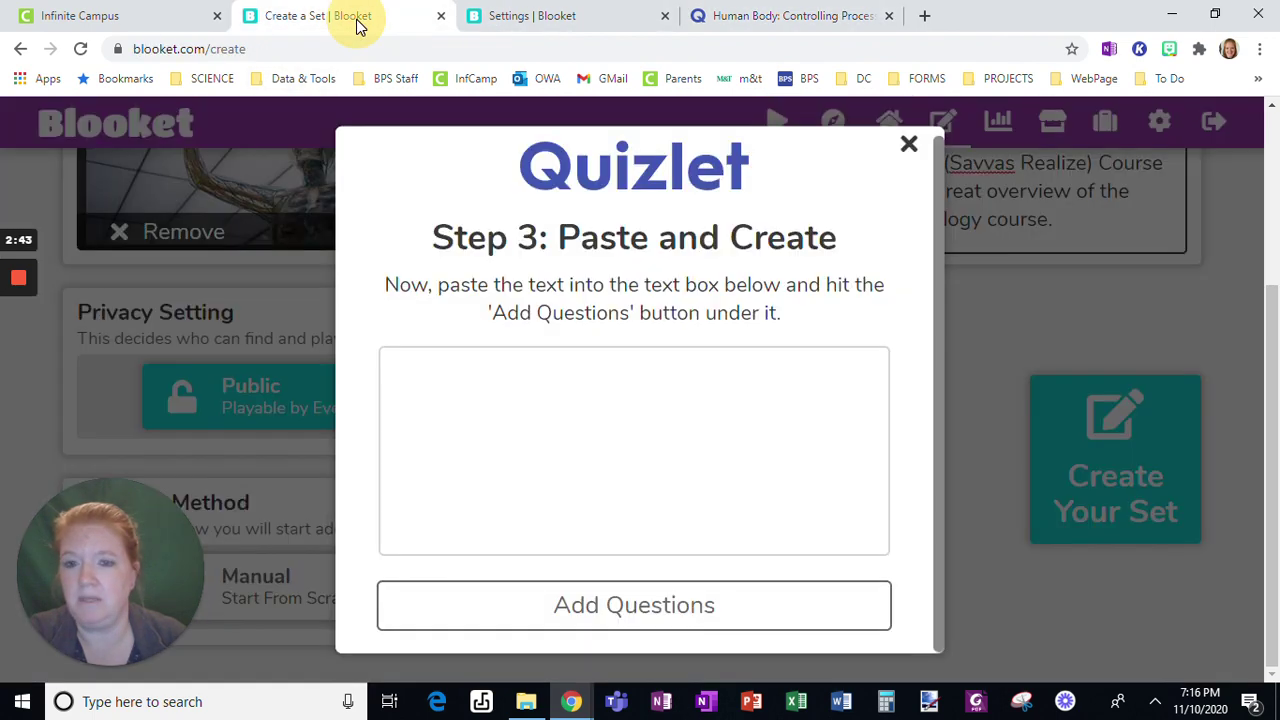
left_click(627, 401)
key("ctrl+v")
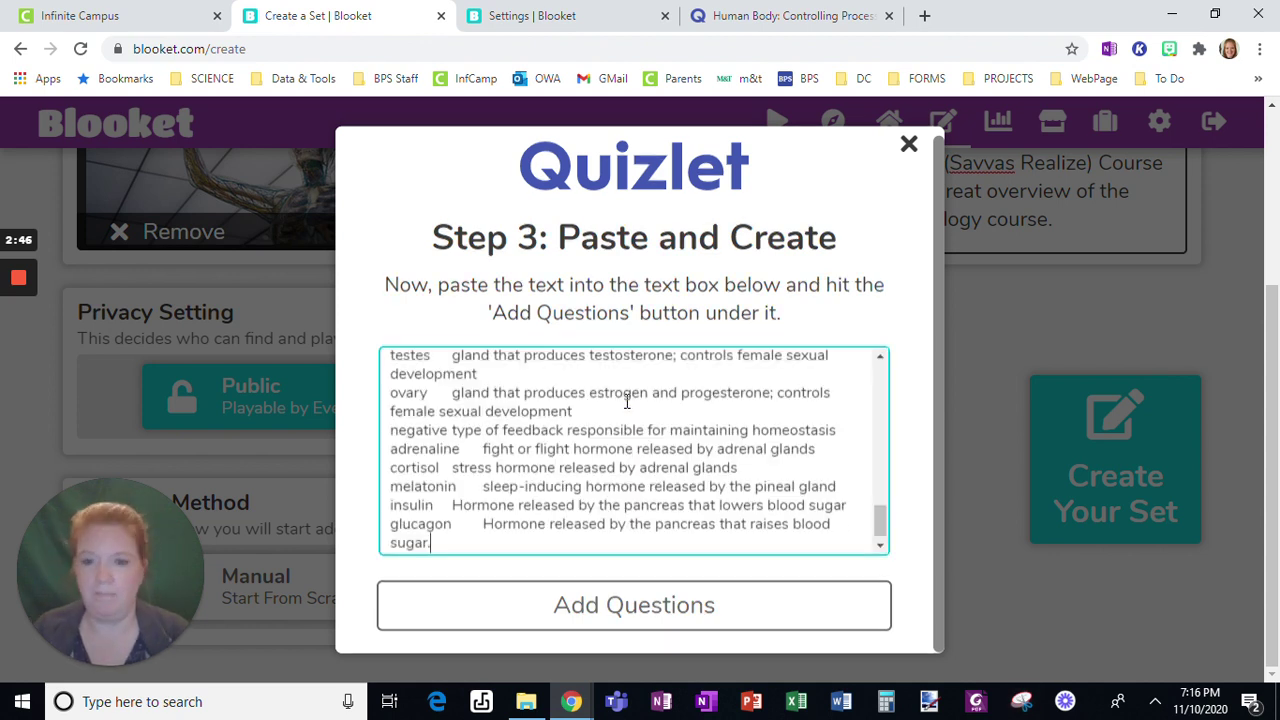
left_click(643, 612)
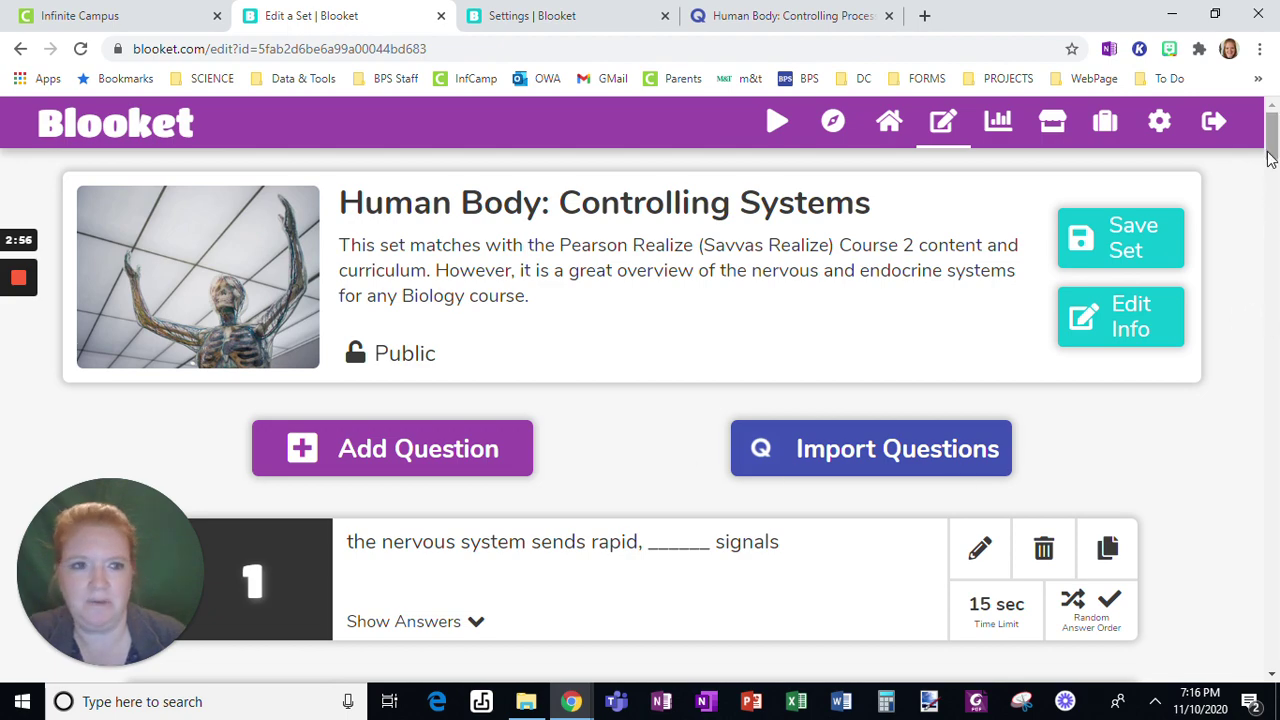
left_click_drag(1272, 146, 1270, 640)
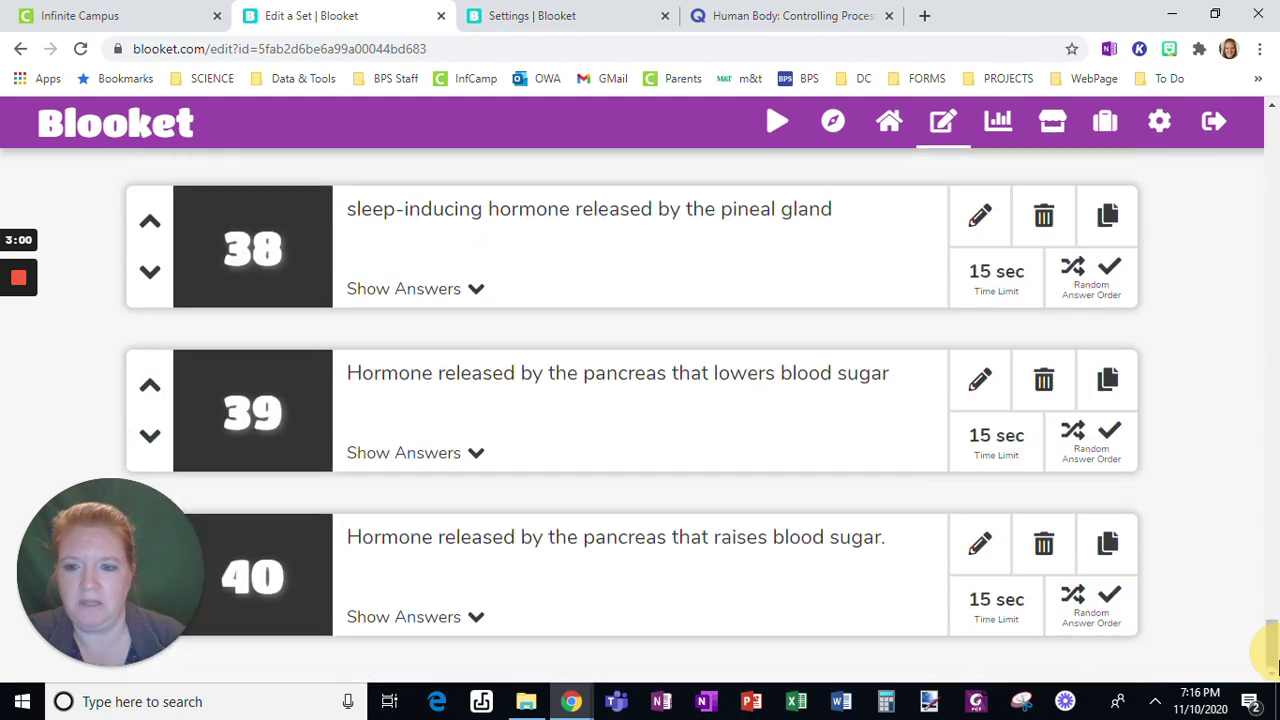
Dismiss the export window on Human Body: Controlling Processes and view its 40 terms
left_click(785, 15)
scroll(1127, 304, "up", 3)
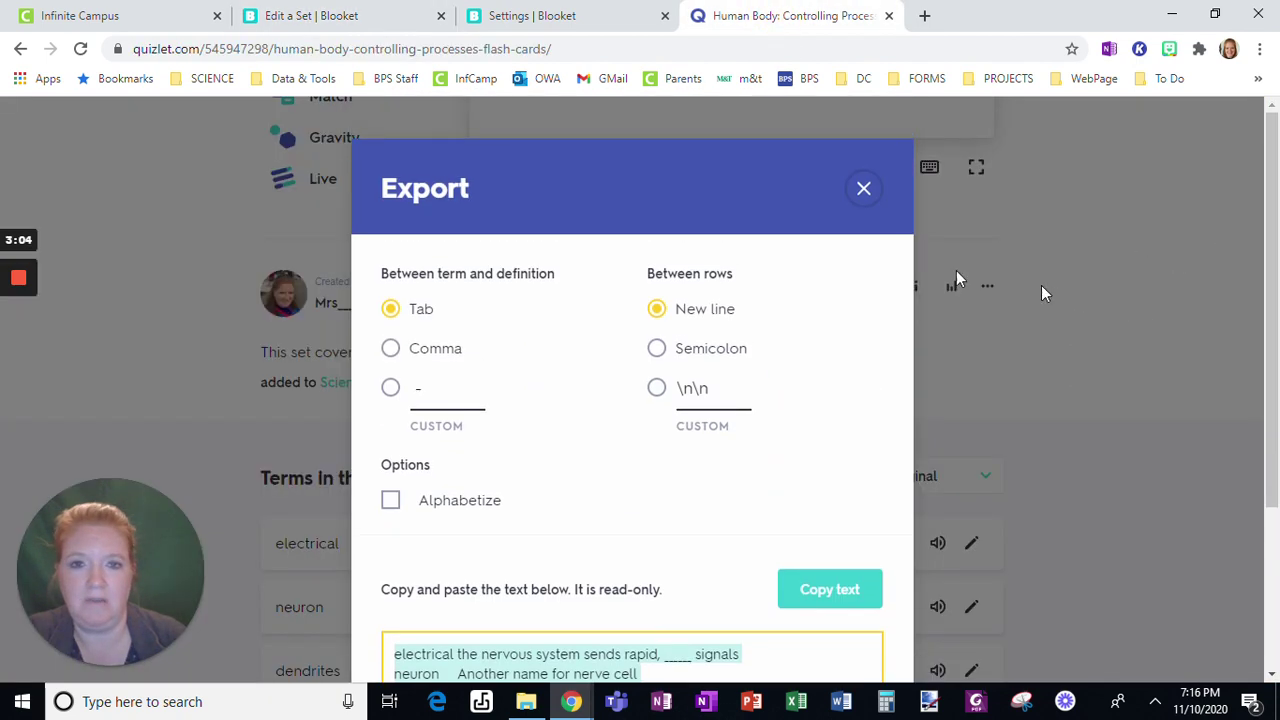
left_click(863, 190)
left_click_drag(1274, 200, 1271, 224)
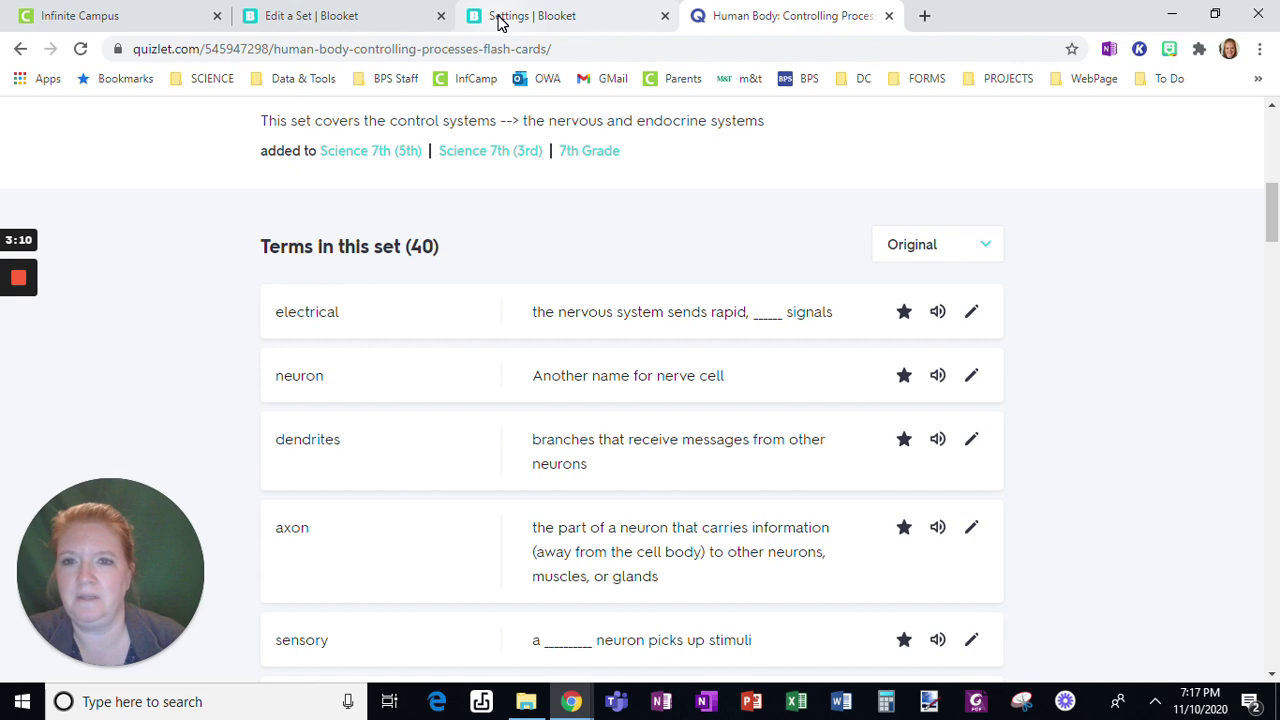
Save the Human Body: Controlling Systems set and find it with 40 questions on the dashboard
left_click(366, 16)
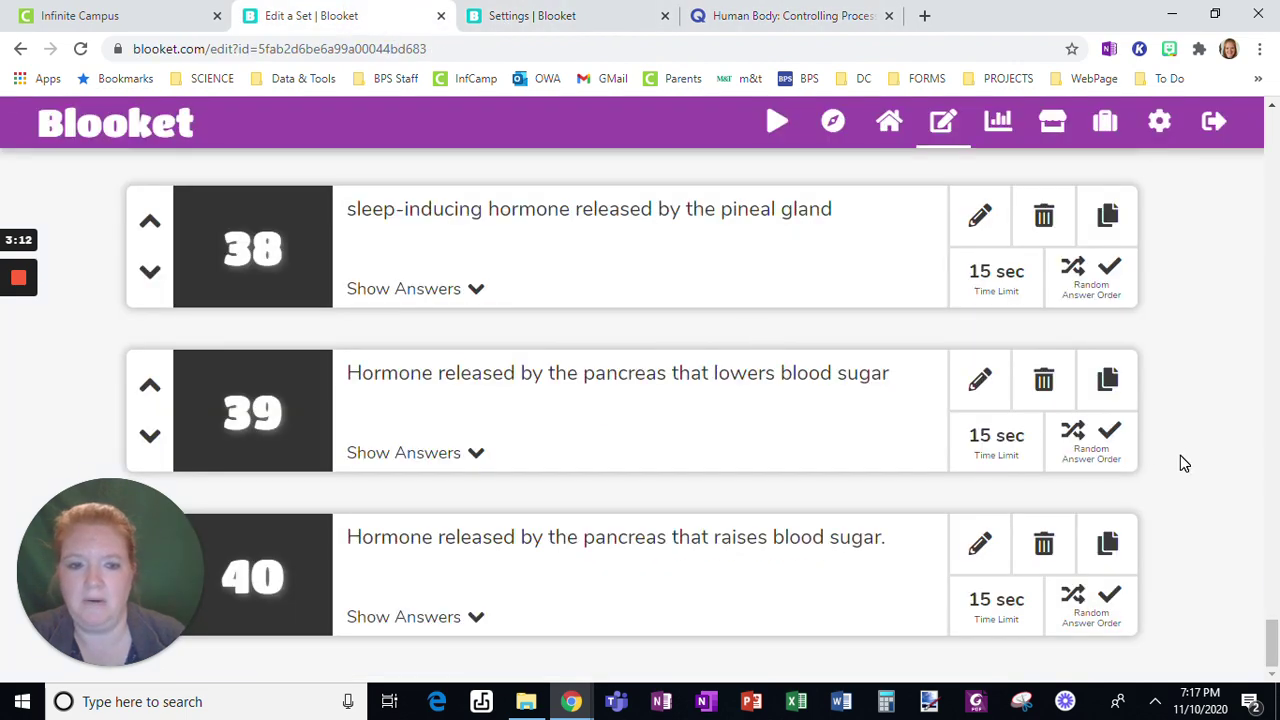
left_click_drag(1271, 645, 1271, 130)
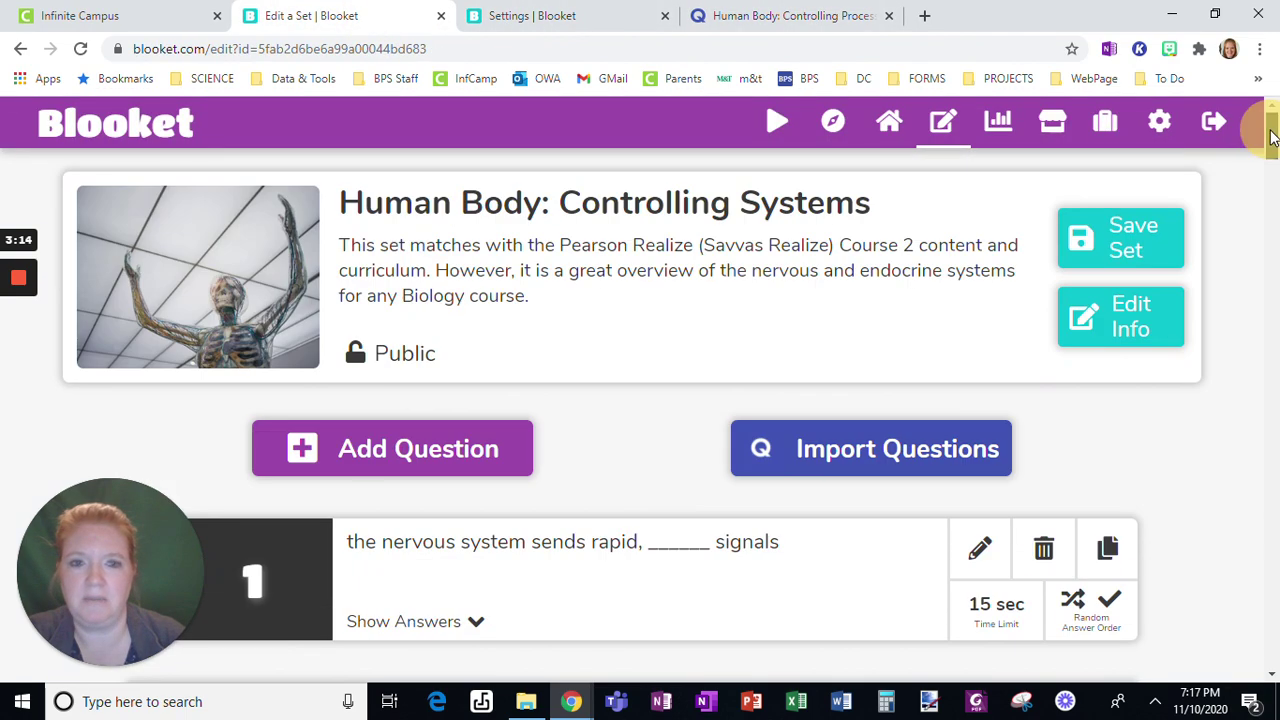
left_click(1133, 245)
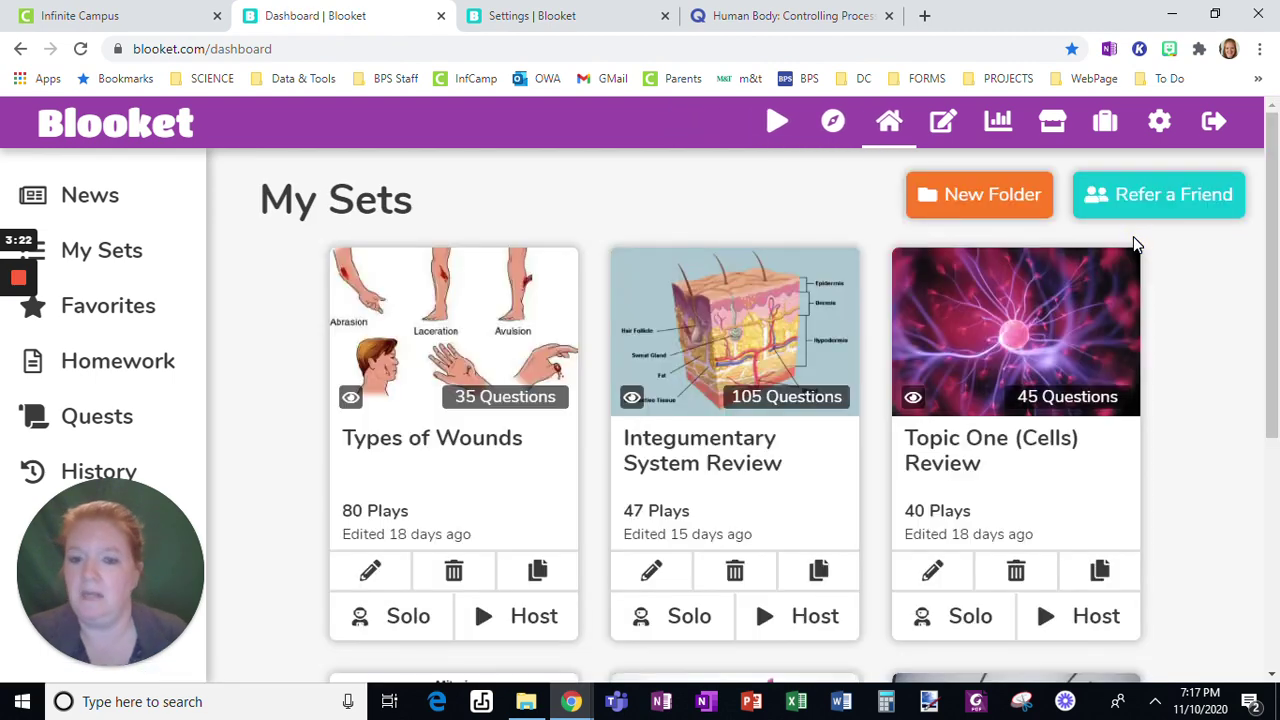
scroll(1043, 314, "down", 4)
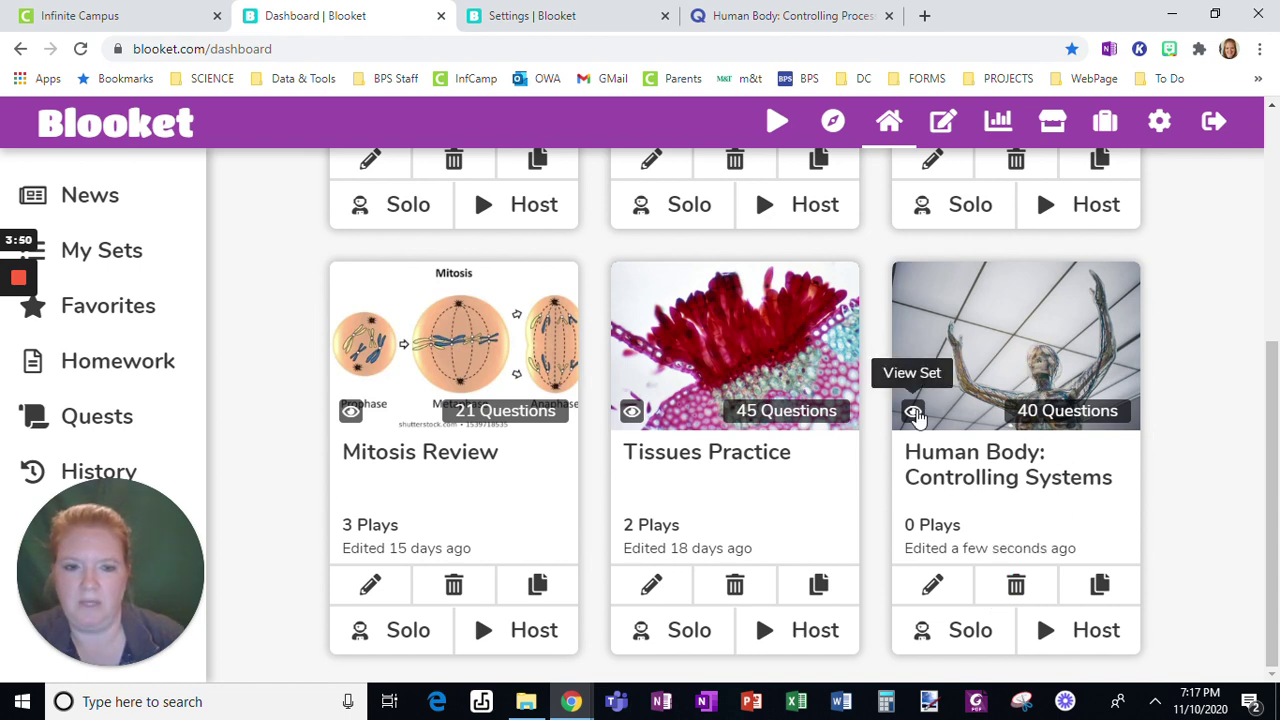
View the Human Body set and reveal question 1's answers: axon, electrical, reflex, adrenaline
left_click(913, 410)
scroll(883, 423, "down", 2)
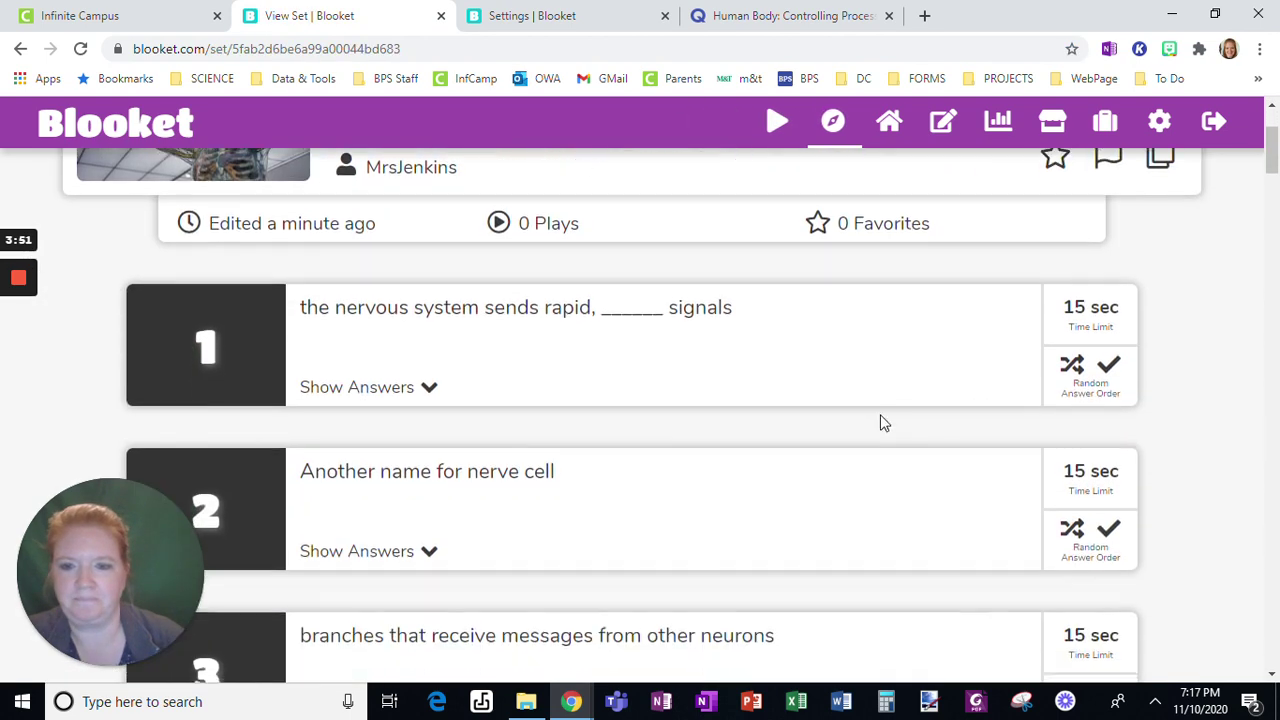
left_click(364, 389)
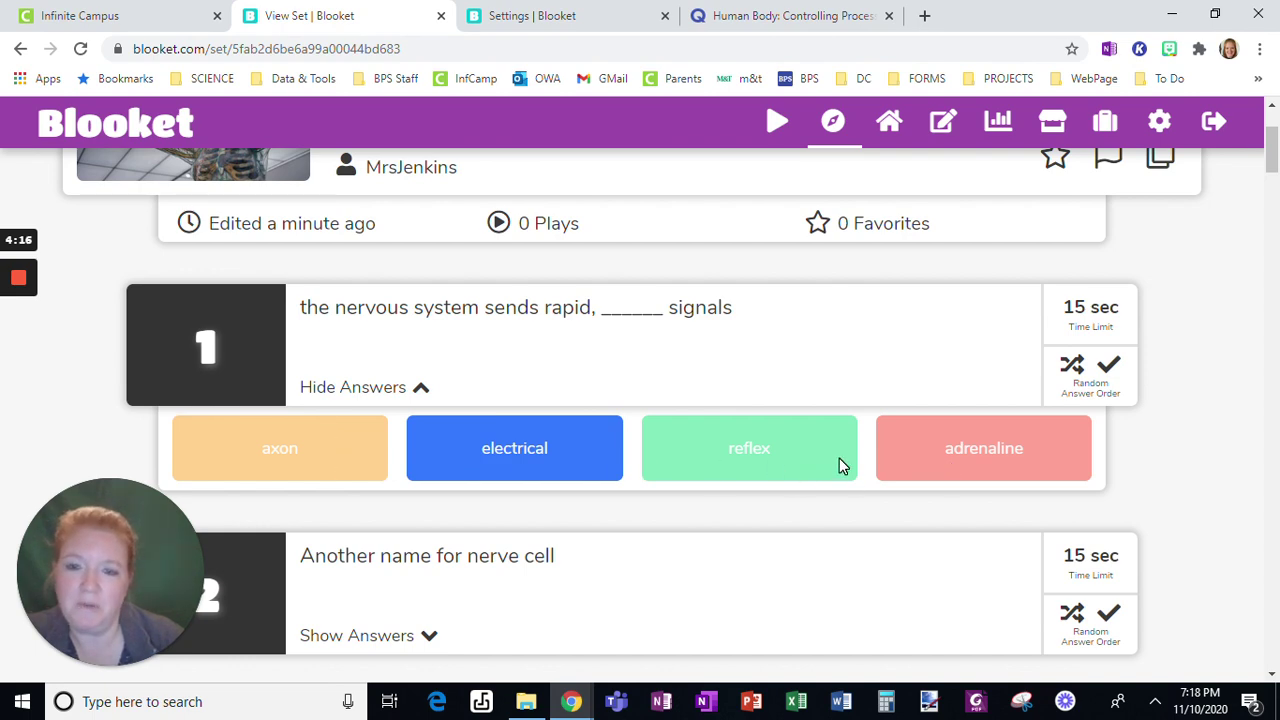
scroll(719, 397, "up", 2)
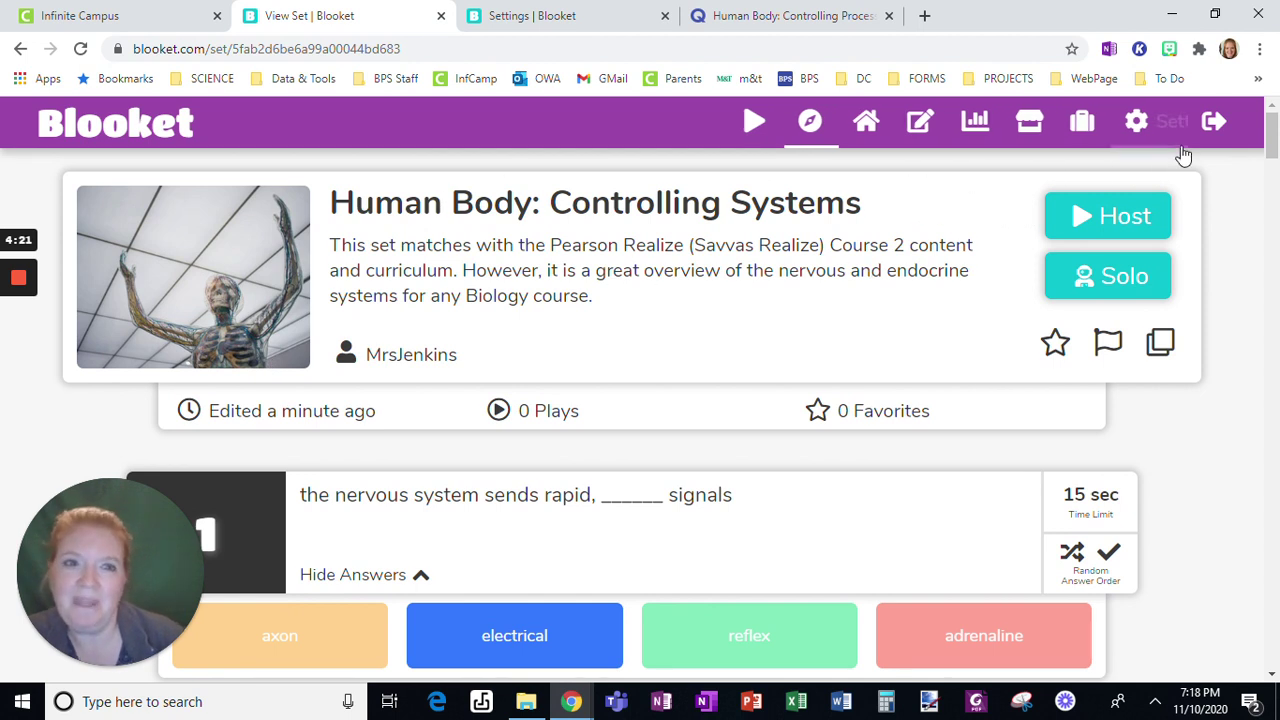
Go to the Settings page to view the account username, role and creation date
left_click(1145, 135)
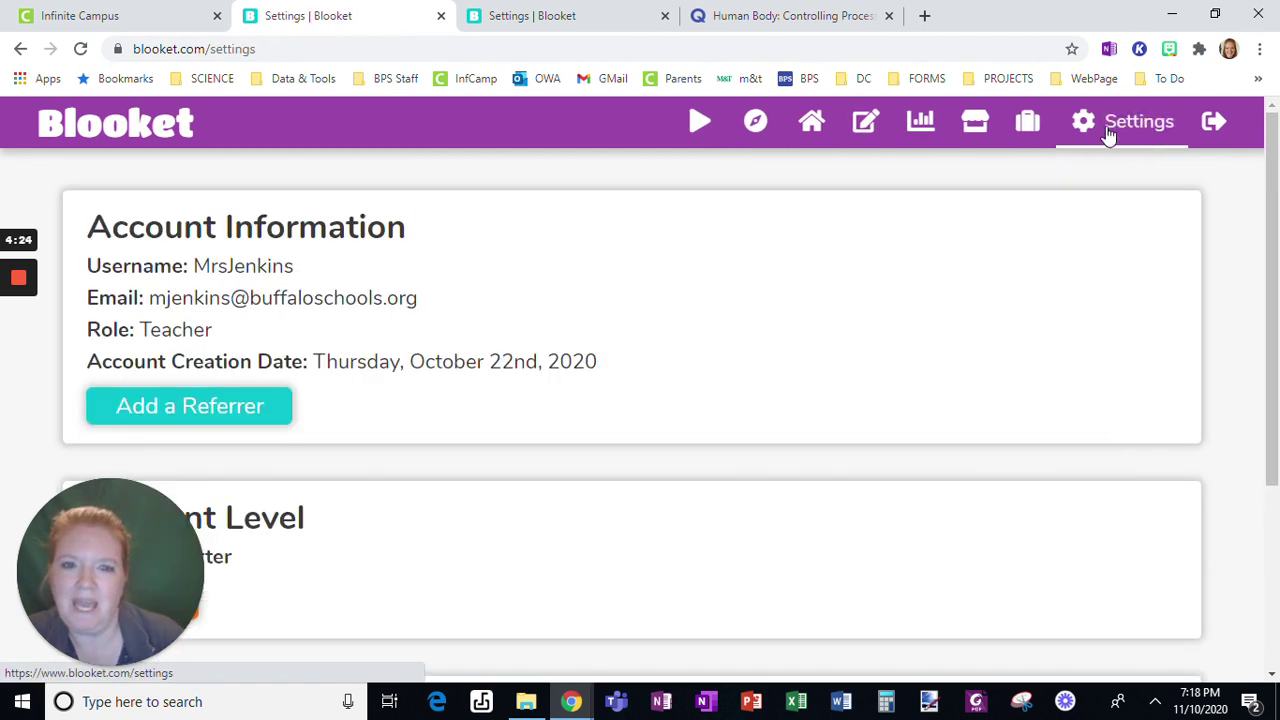